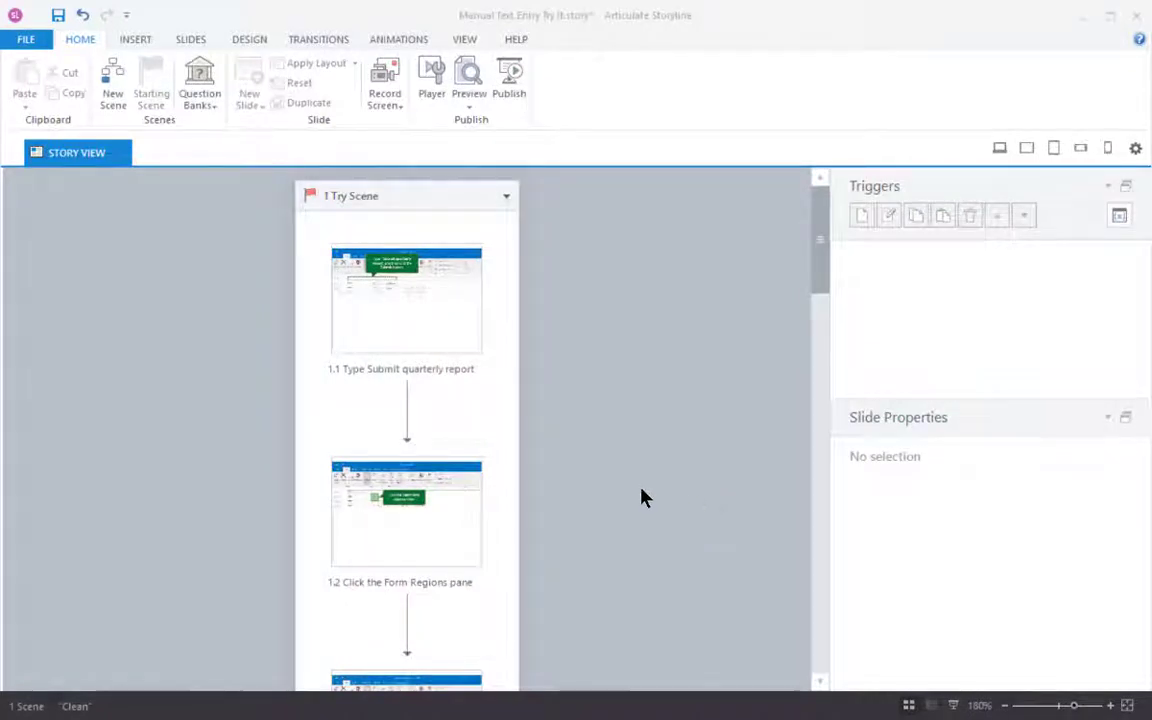
# Preview the entire project, test the first slide's text entry by submitting "submit quarterly report", and close the preview
pyautogui.click(468, 100)
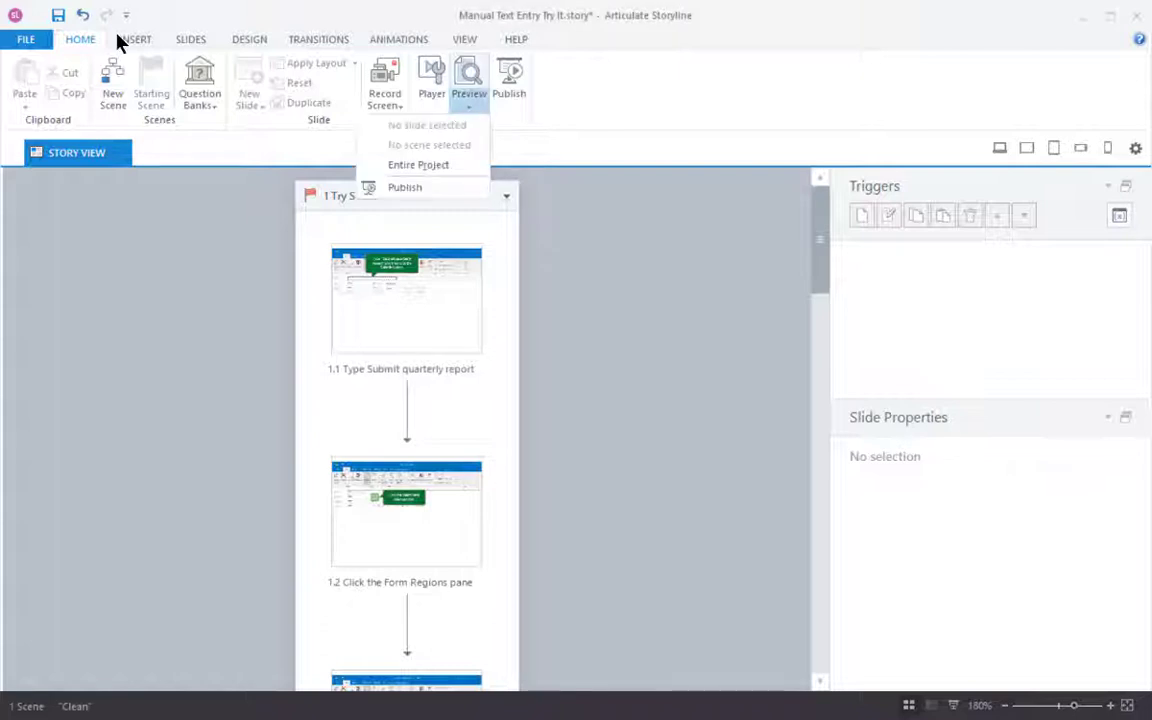
pyautogui.click(437, 165)
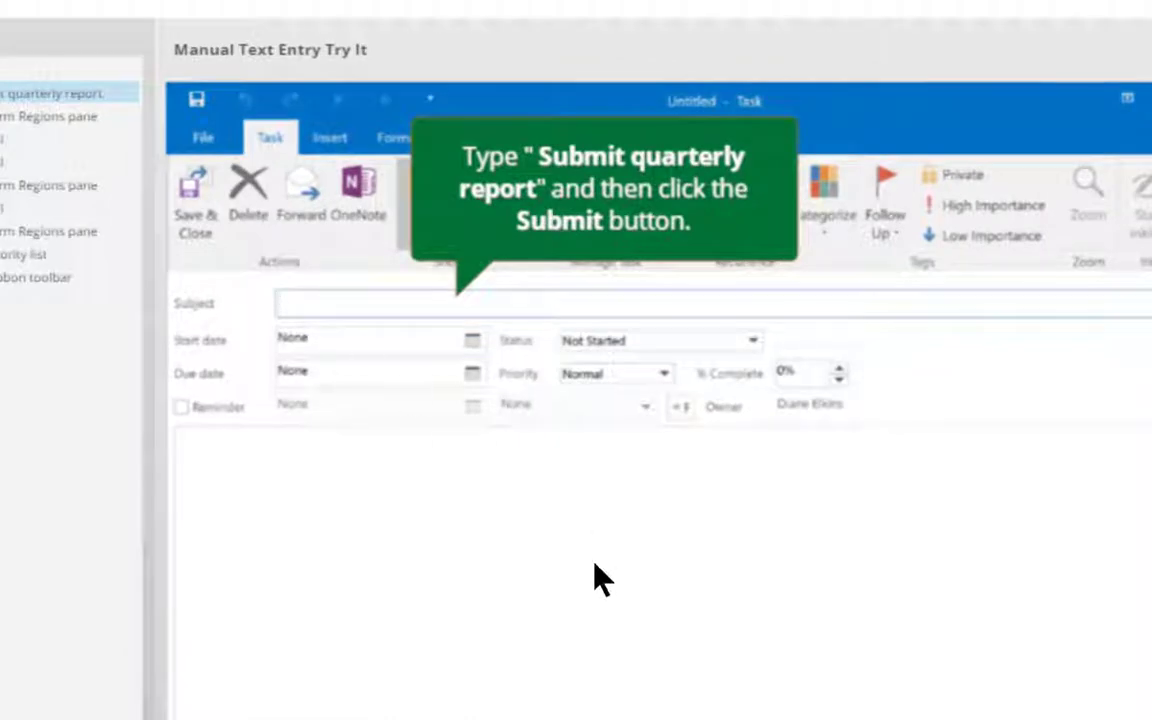
pyautogui.write('submit')
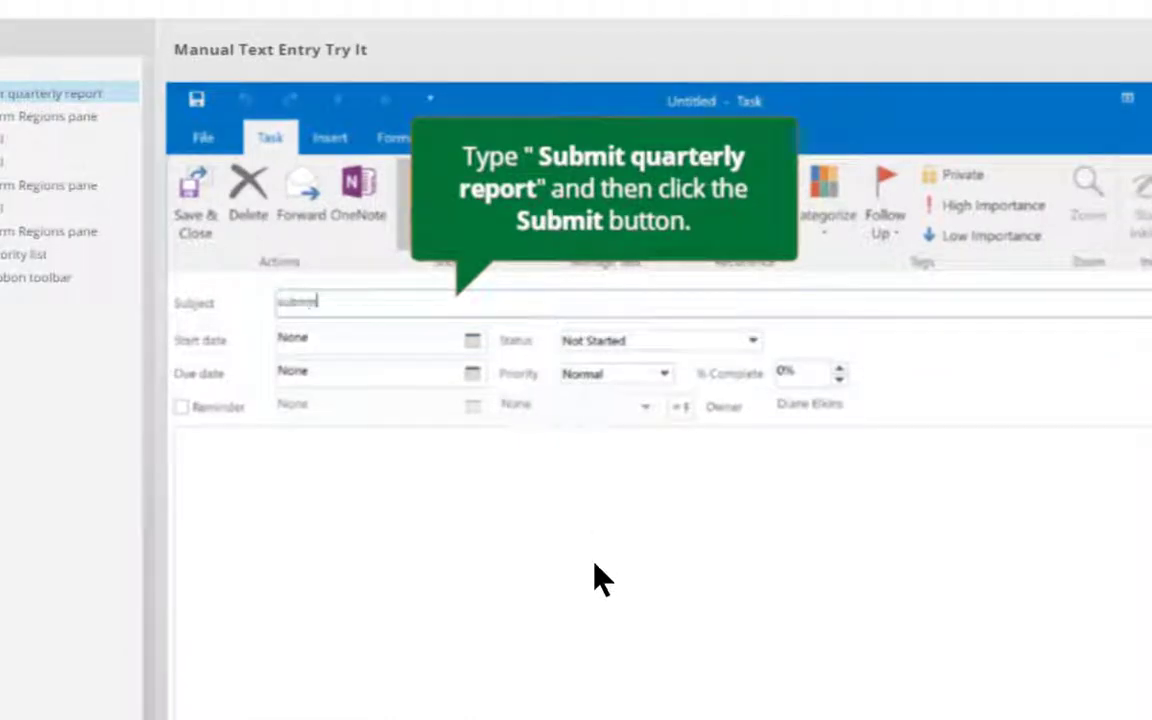
pyautogui.write(' quarterly')
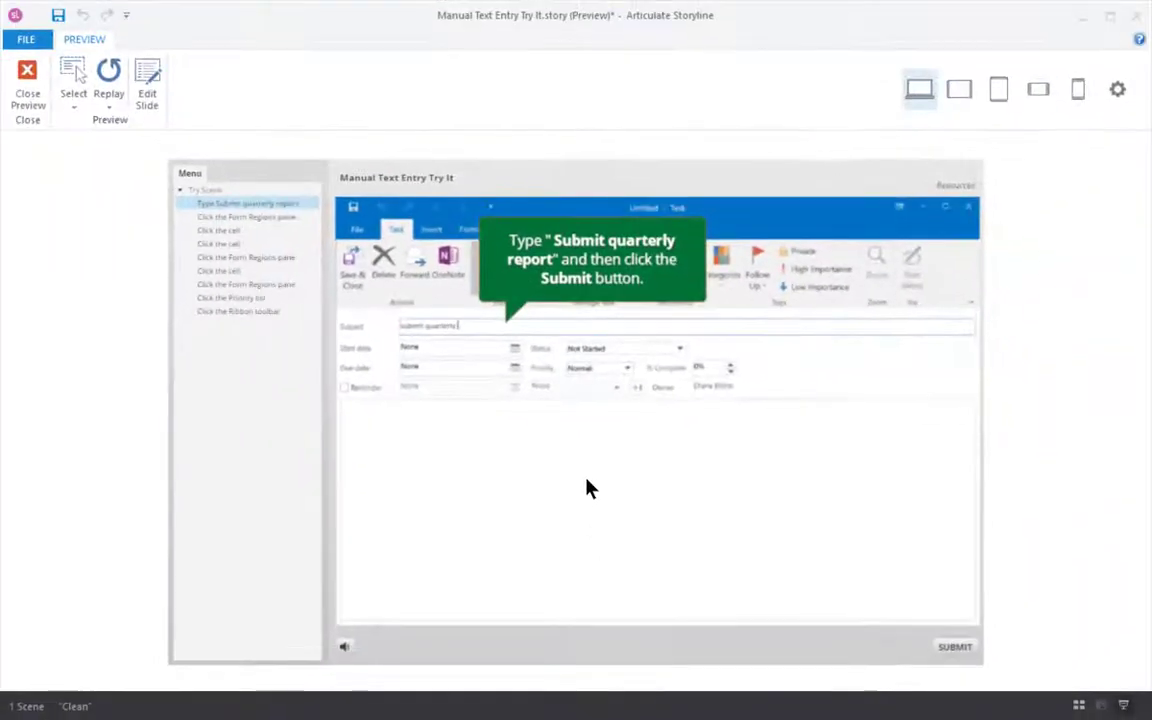
pyautogui.write(' report')
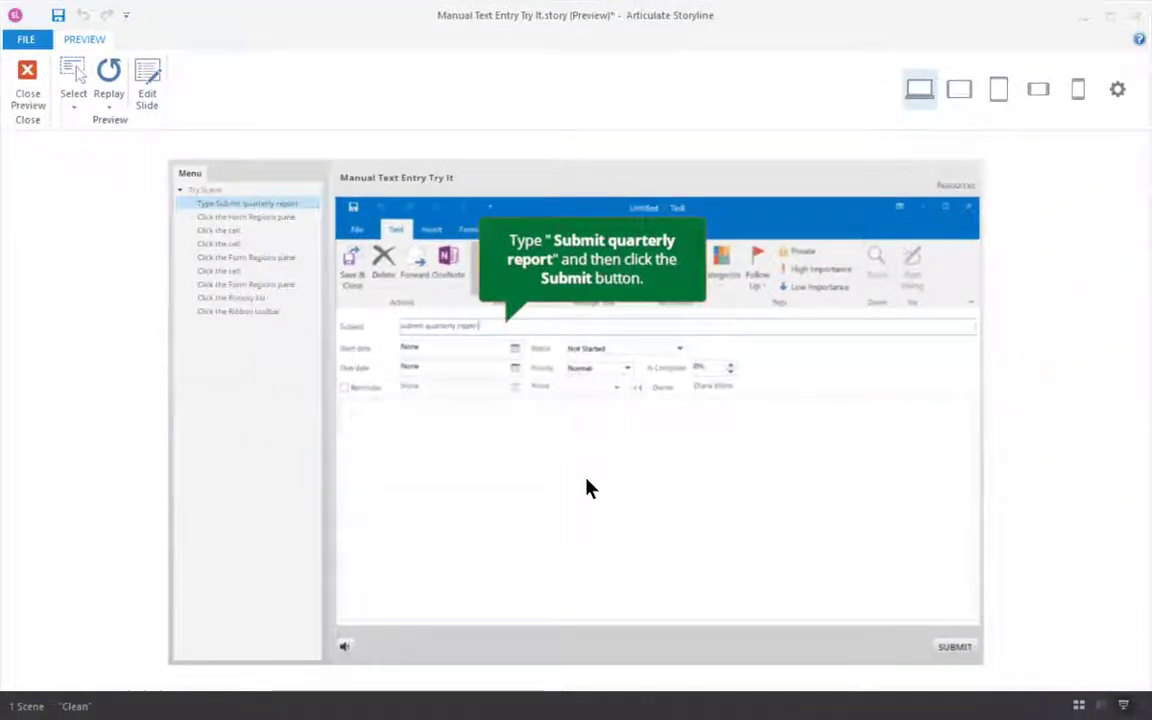
pyautogui.click(960, 646)
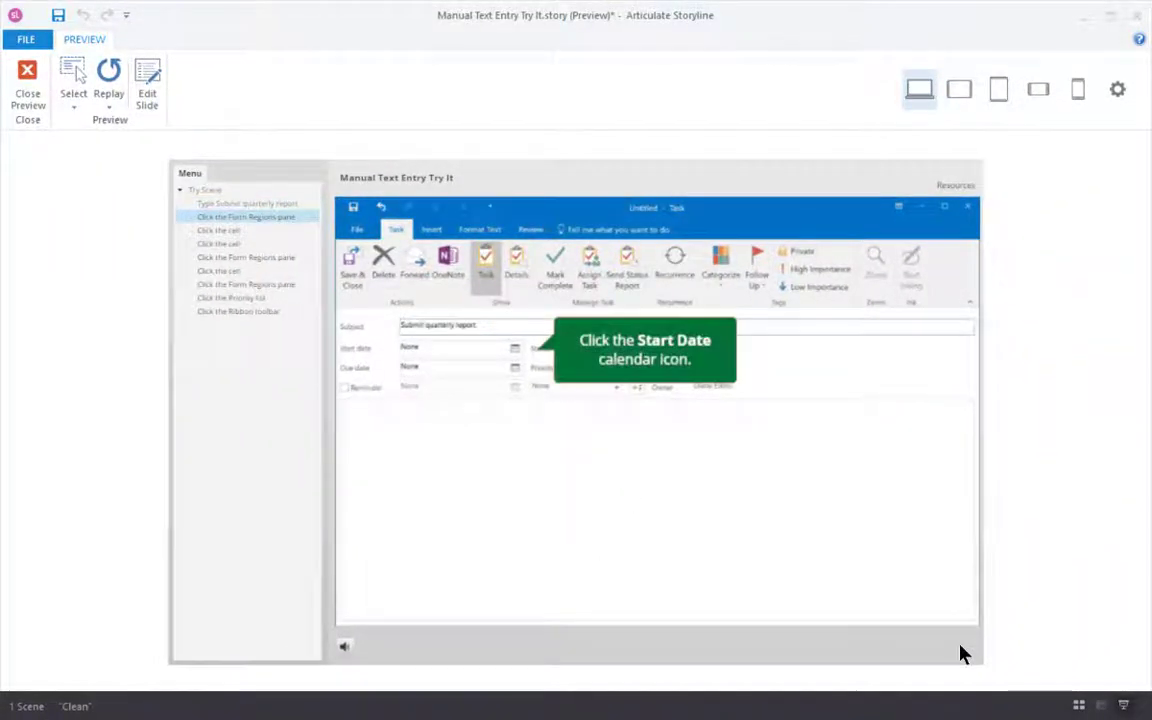
pyautogui.click(22, 108)
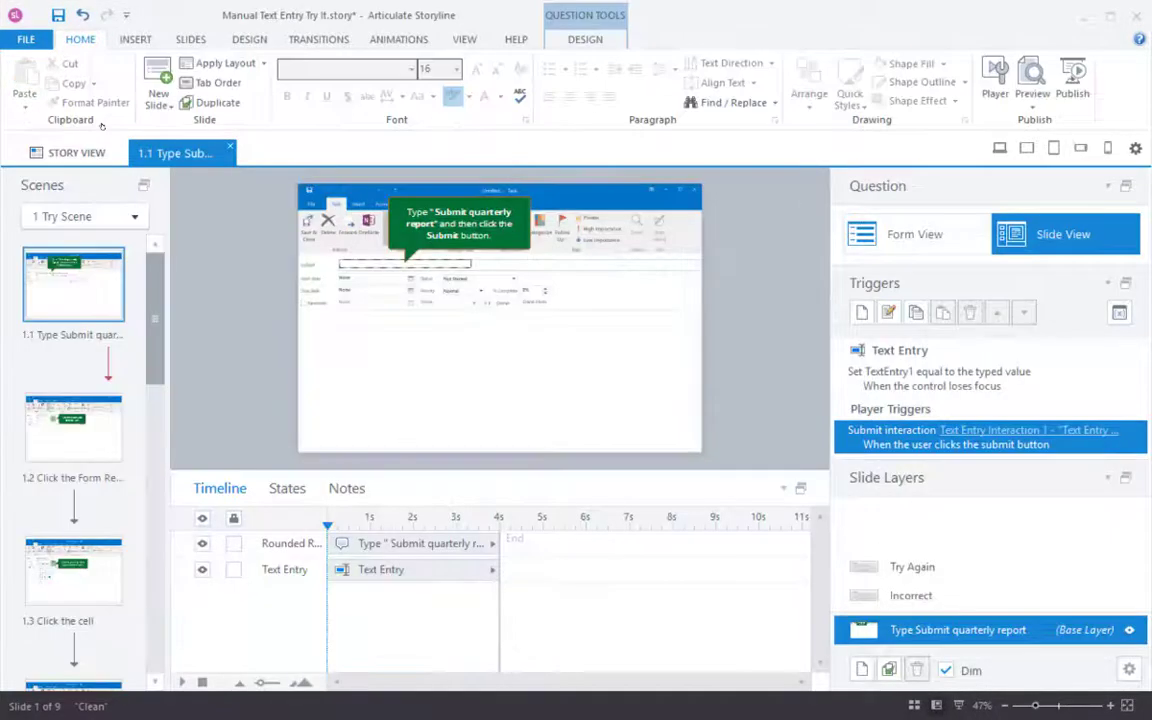
# Examine the text entry object on slide 1.1 and the Start Date hotspot slide 2.2 in the second scene
pyautogui.click(400, 569)
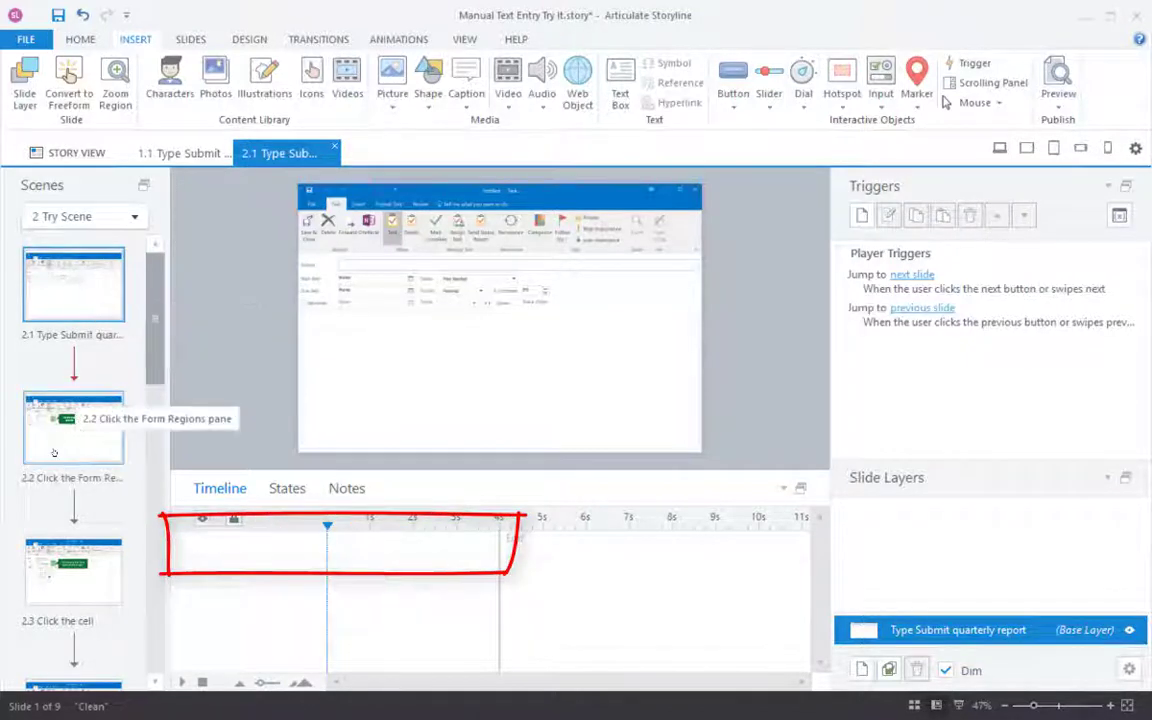
pyautogui.click(73, 410)
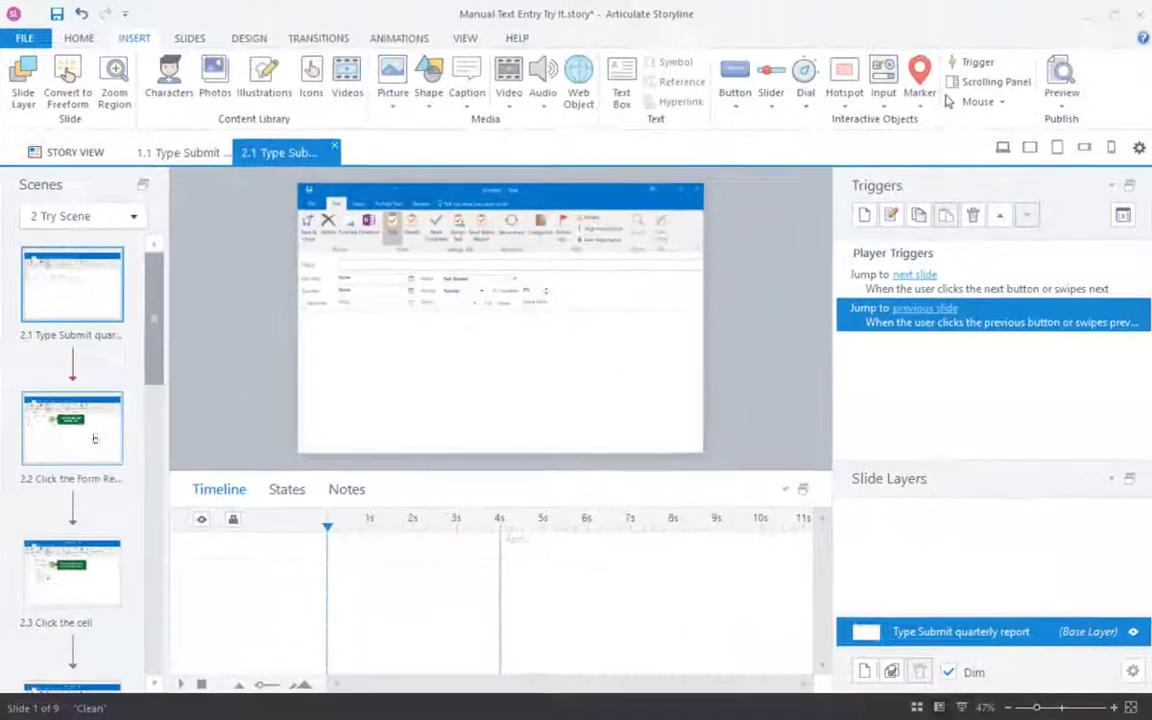
pyautogui.click(73, 428)
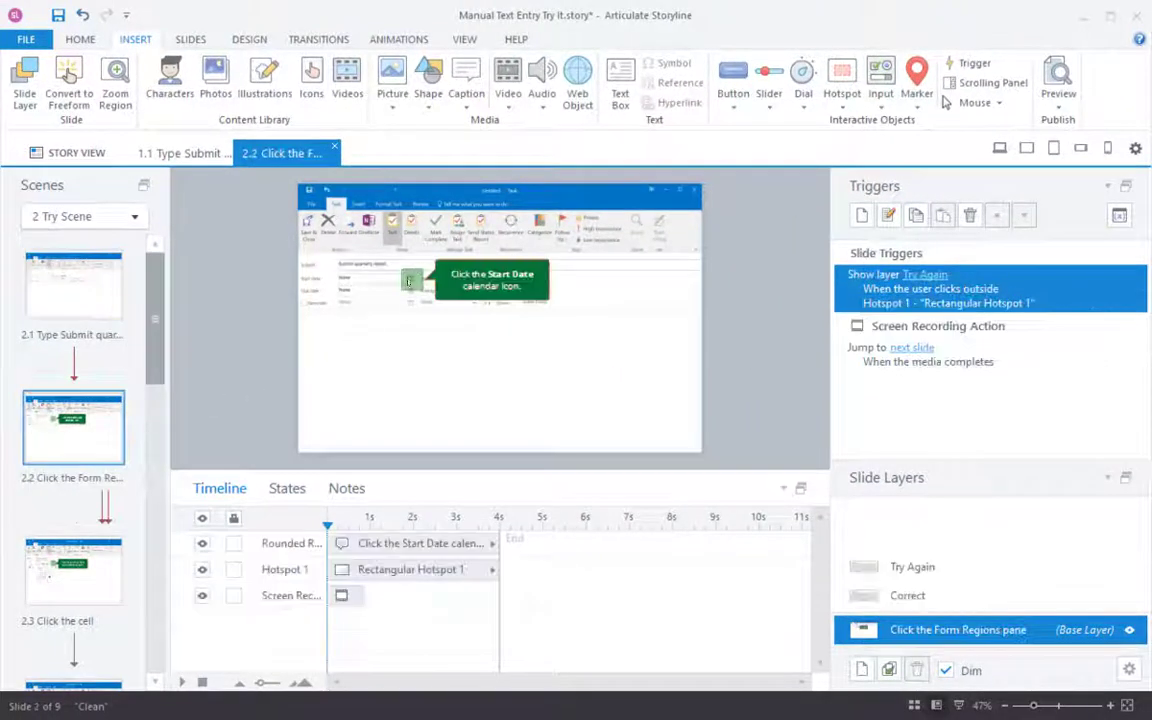
# Delete slide 2.1, Type Submit quarterly report, from the second Try Scene
pyautogui.press('Up')
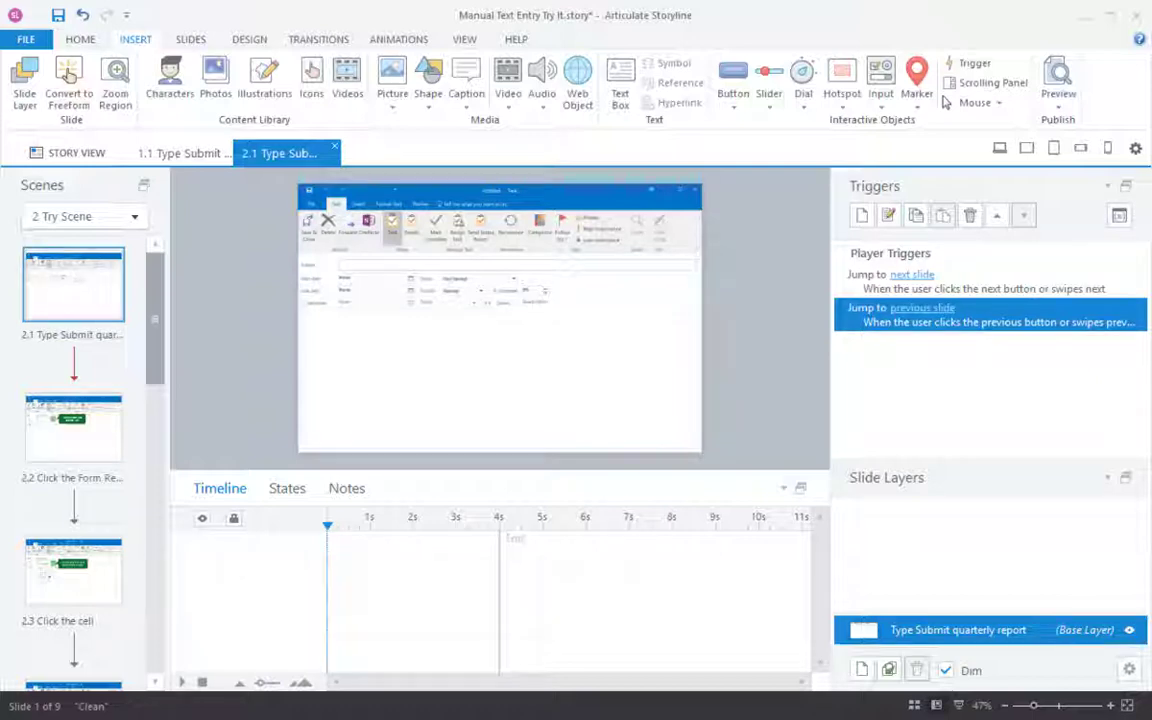
pyautogui.press('Delete')
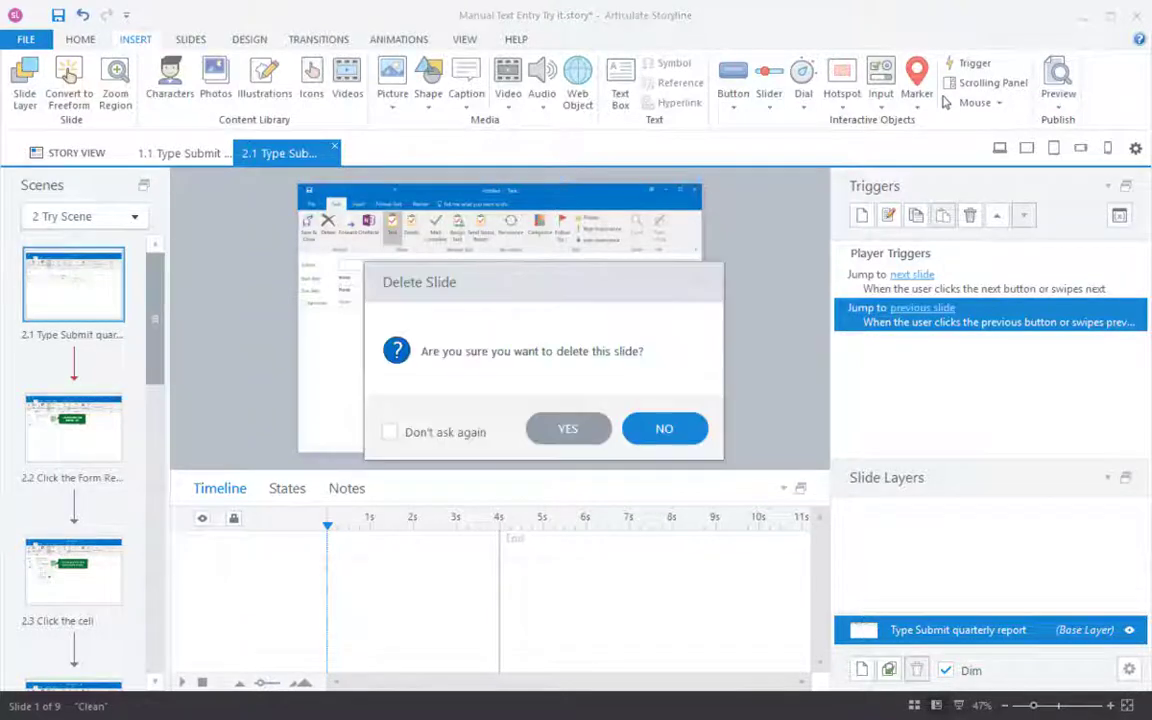
pyautogui.click(567, 428)
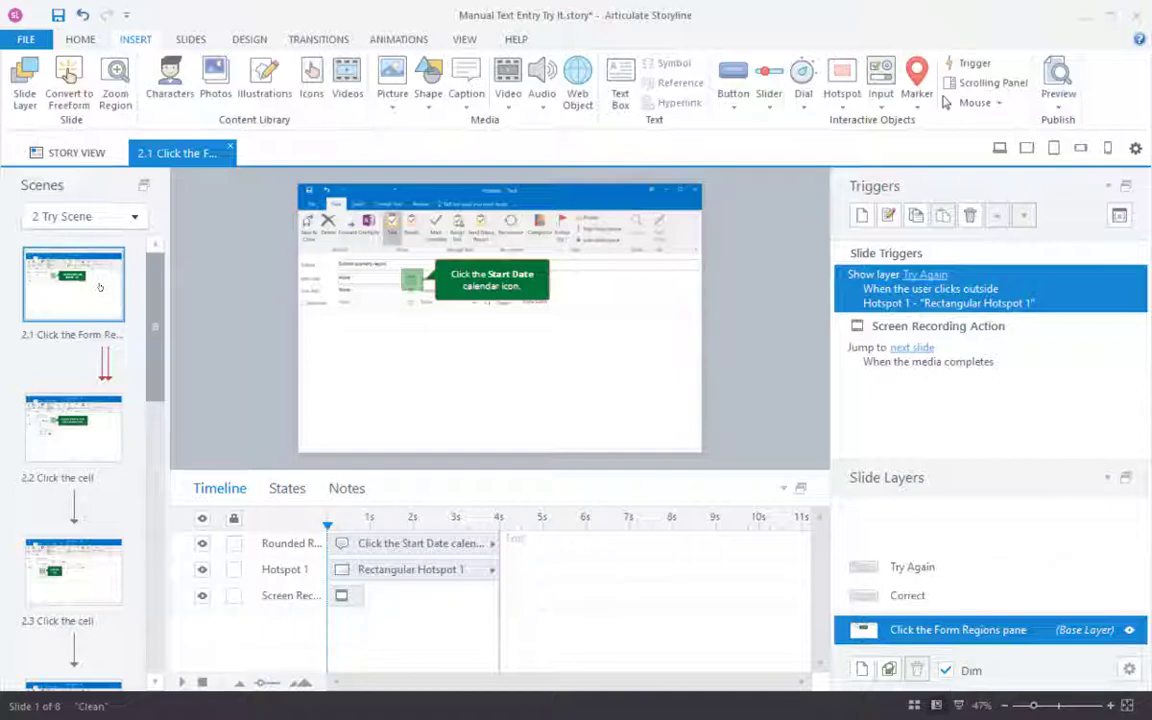
# Duplicate the Click the Form Regions pane slide and open the first copy, slide 2.1
pyautogui.rightClick(99, 287)
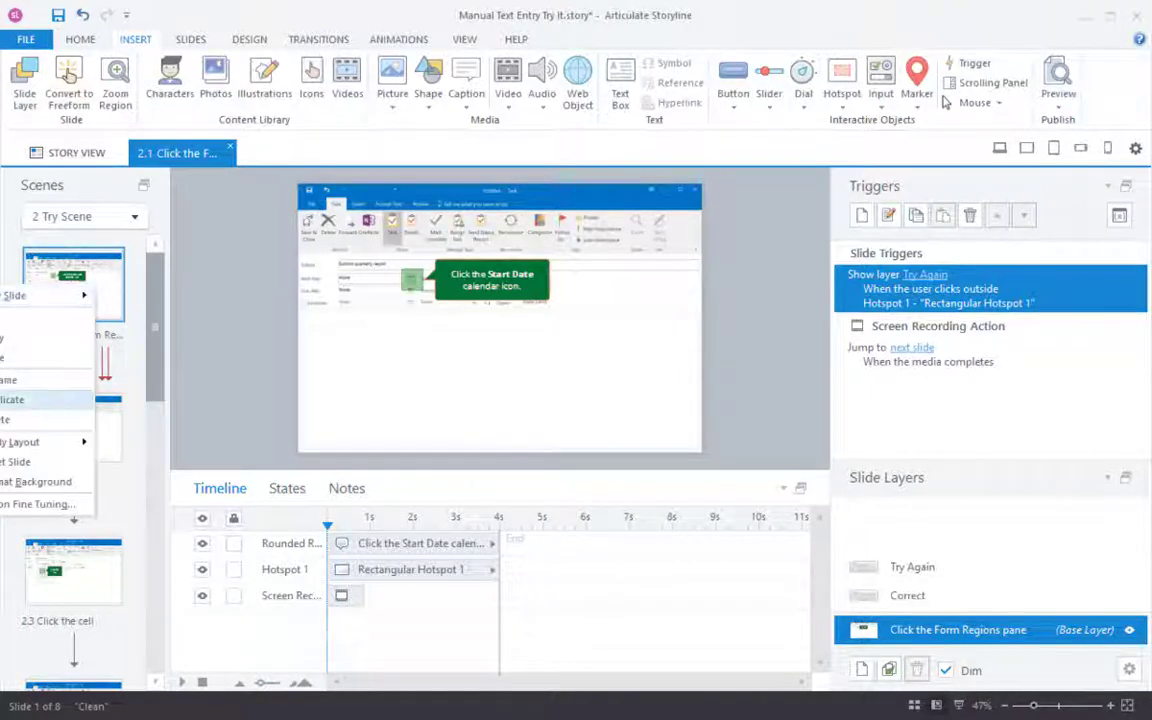
pyautogui.click(14, 399)
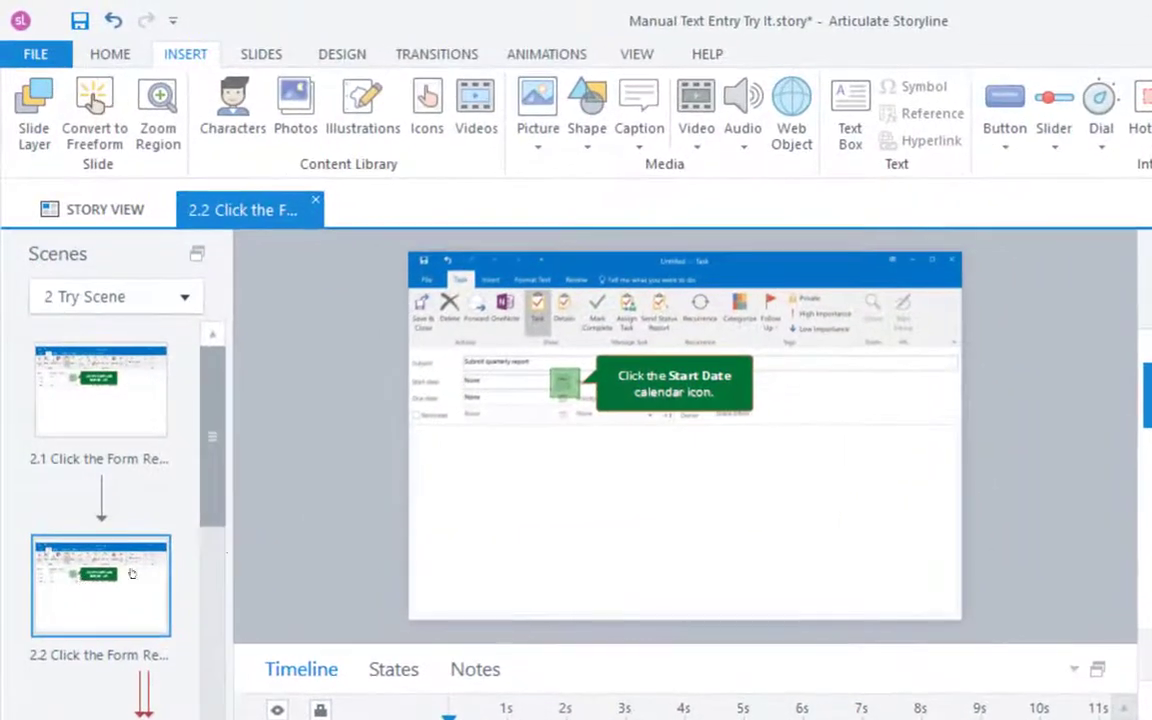
pyautogui.press('Up')
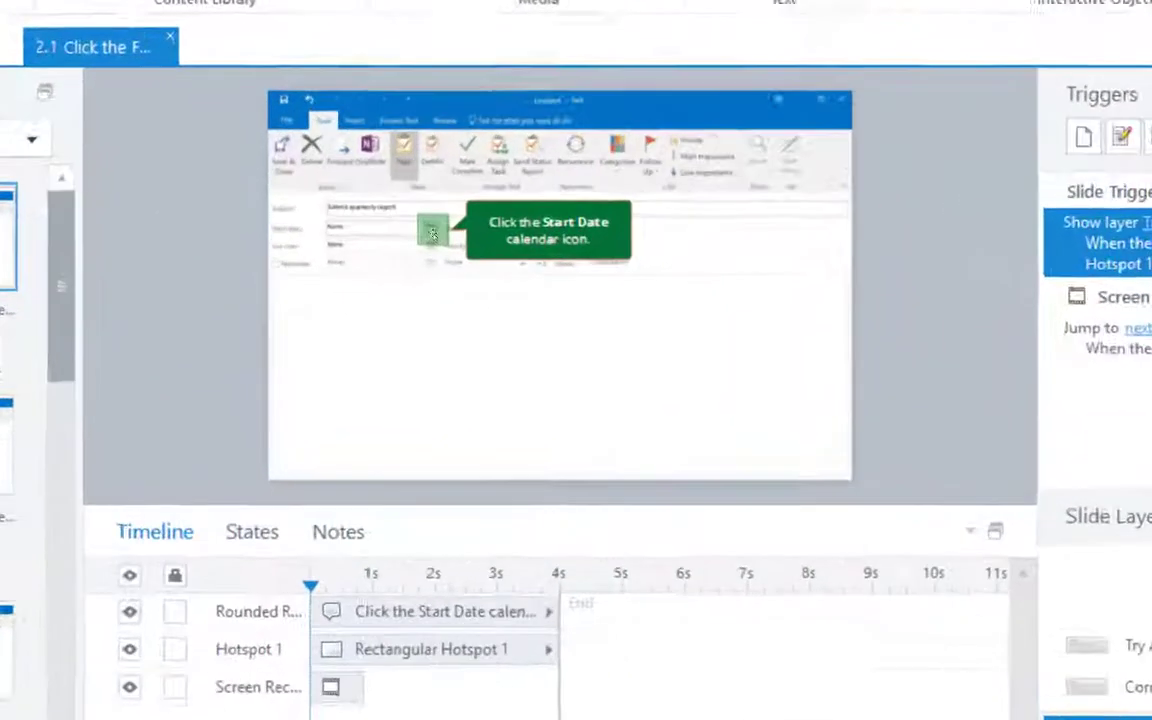
# Remove the hotspot and screen recording action from slide 2.1, and move the Start Date caption off the slide to its right
pyautogui.click(412, 277)
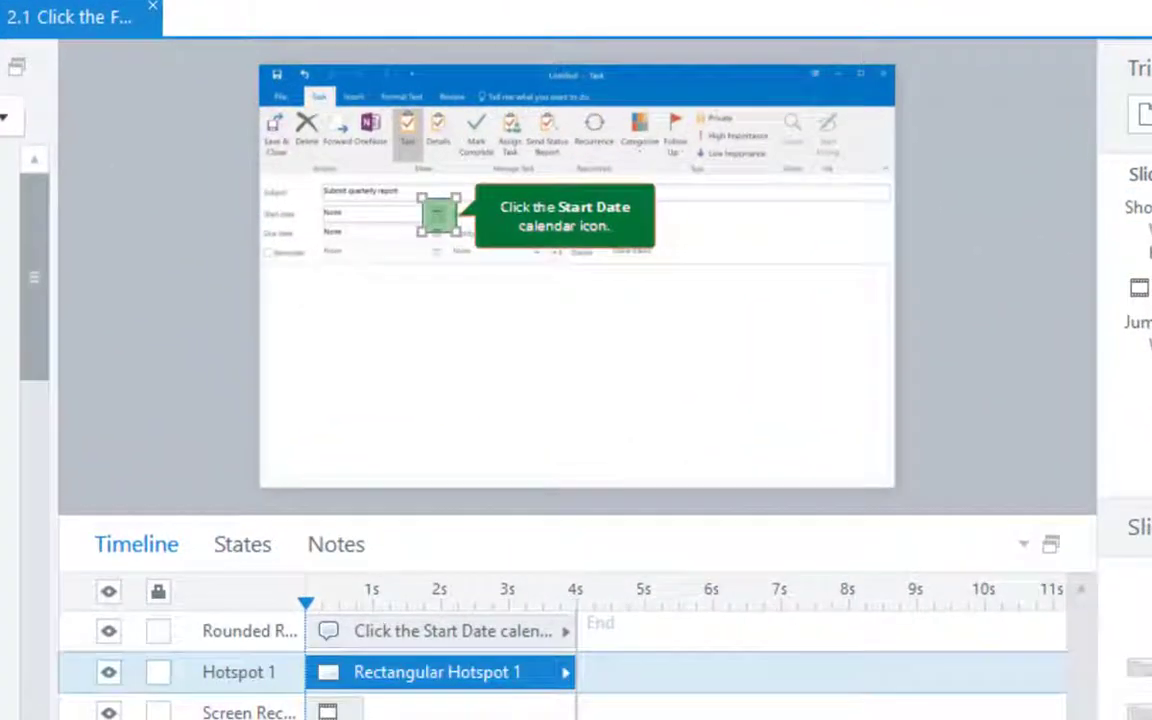
pyautogui.press('Delete')
pyautogui.click(546, 197)
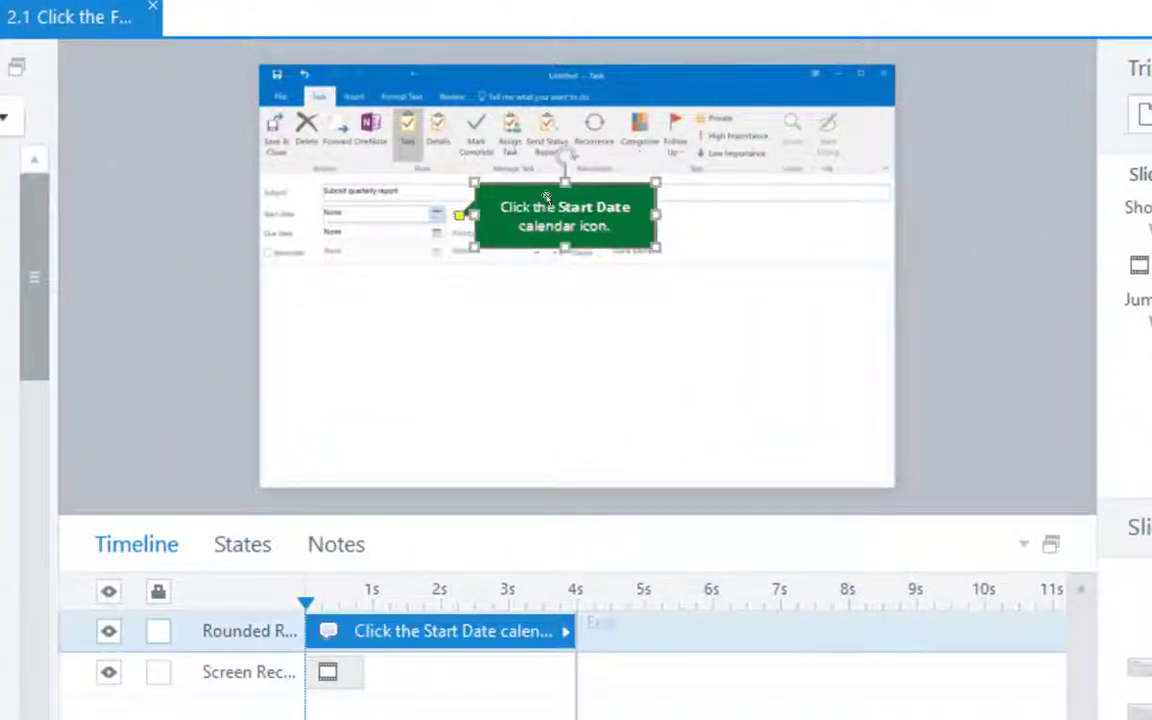
pyautogui.moveTo(546, 197); pyautogui.dragTo(968, 141)
pyautogui.click(331, 673)
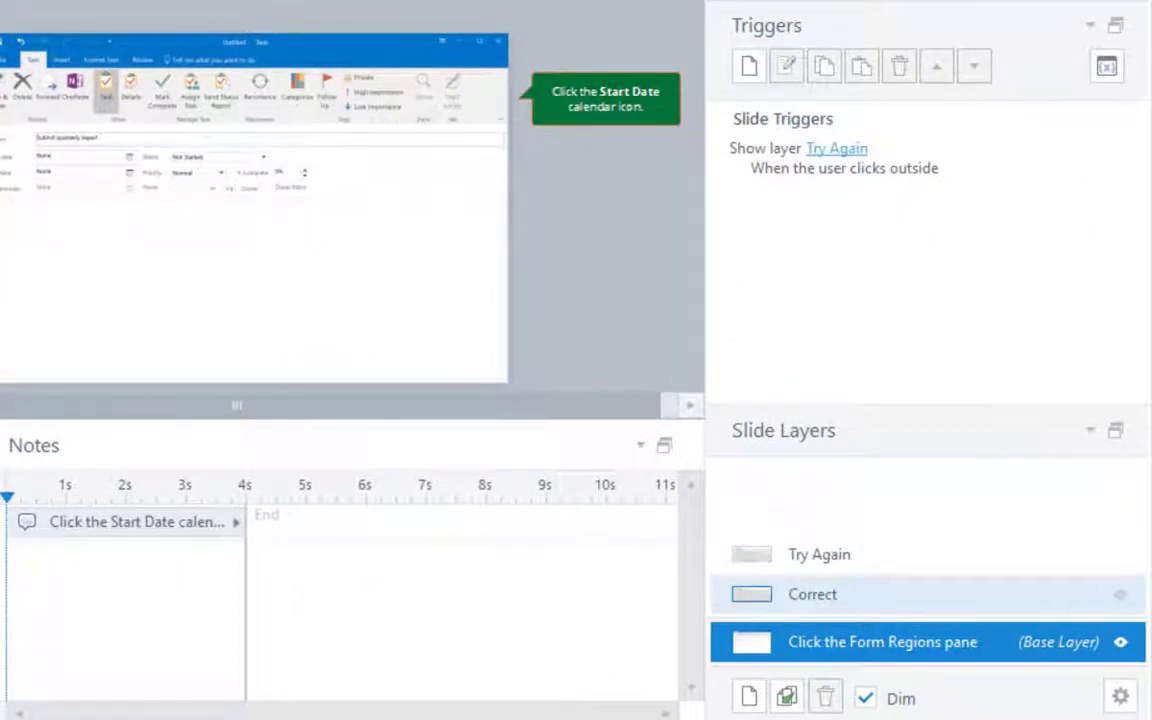
# Delete the Correct layer from slide 2.1
pyautogui.click(877, 600)
pyautogui.rightClick(732, 594)
pyautogui.click(825, 714)
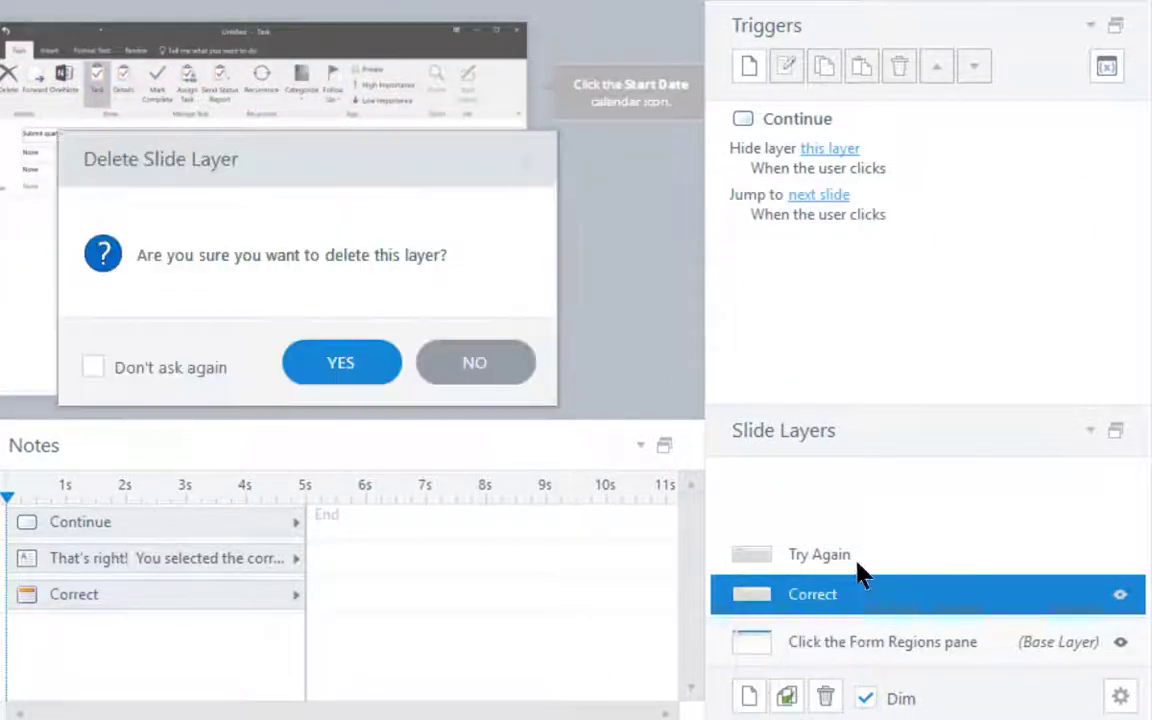
pyautogui.press('Return')
# Delete the Try Again layer and the remaining unassigned show-layer trigger from slide 2.1
pyautogui.rightClick(762, 593)
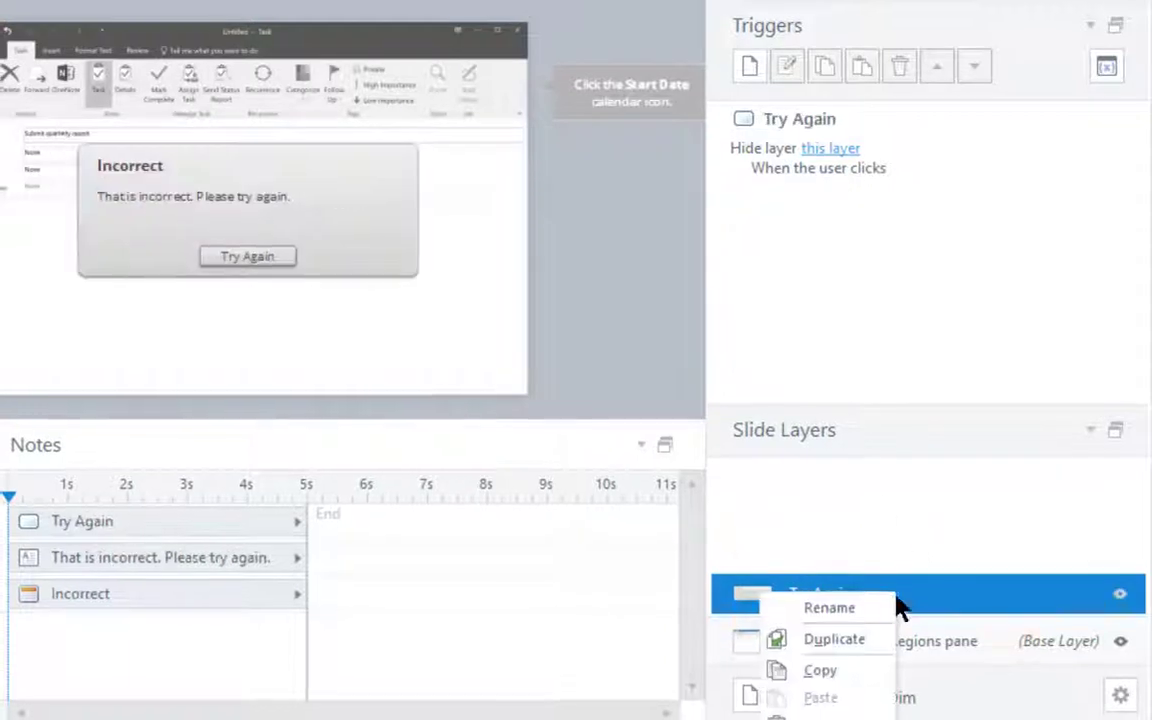
pyautogui.click(838, 716)
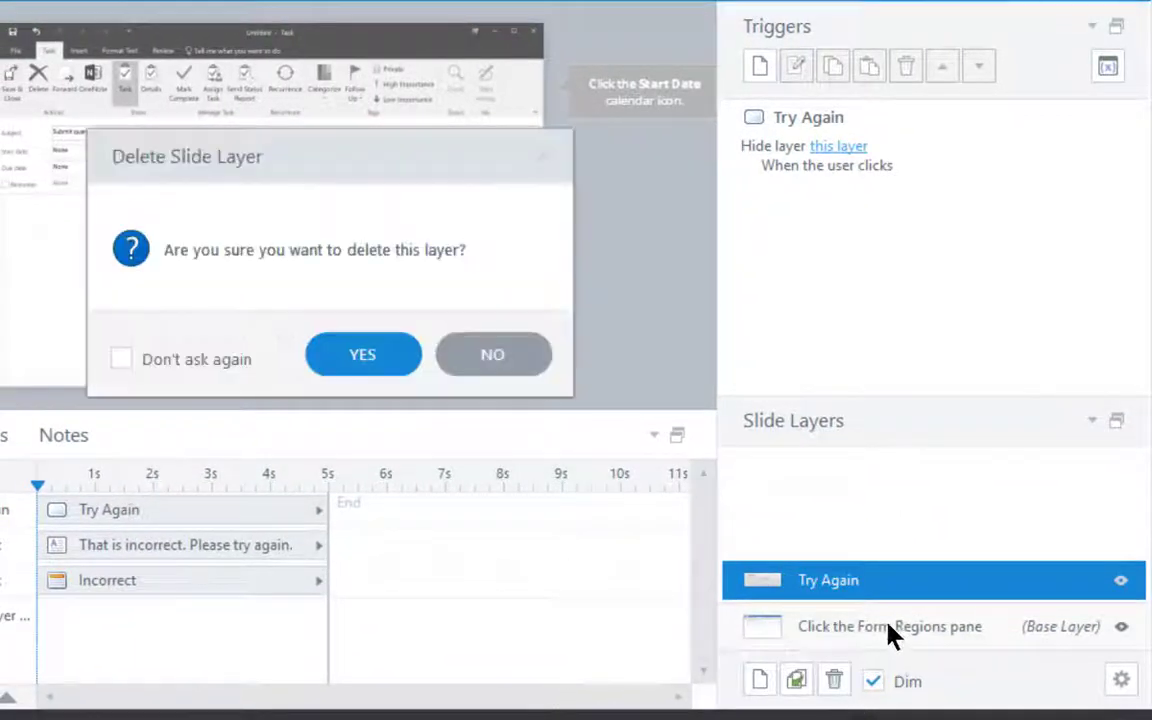
pyautogui.click(375, 360)
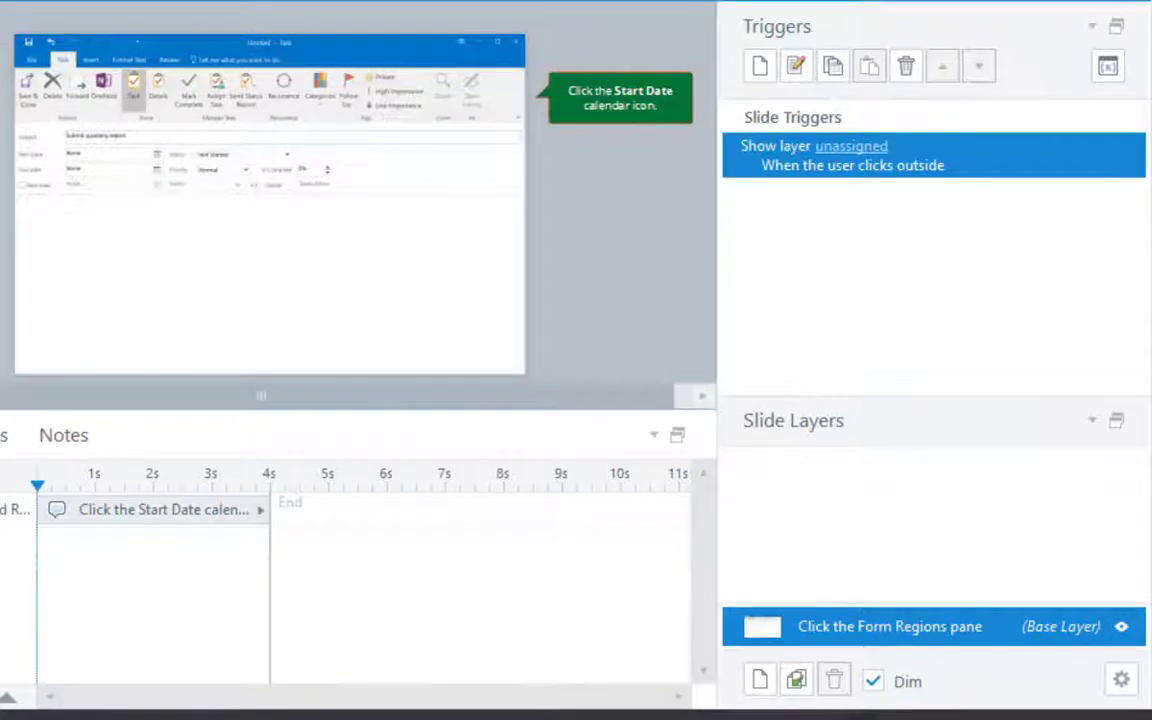
pyautogui.press('Delete')
pyautogui.click(375, 357)
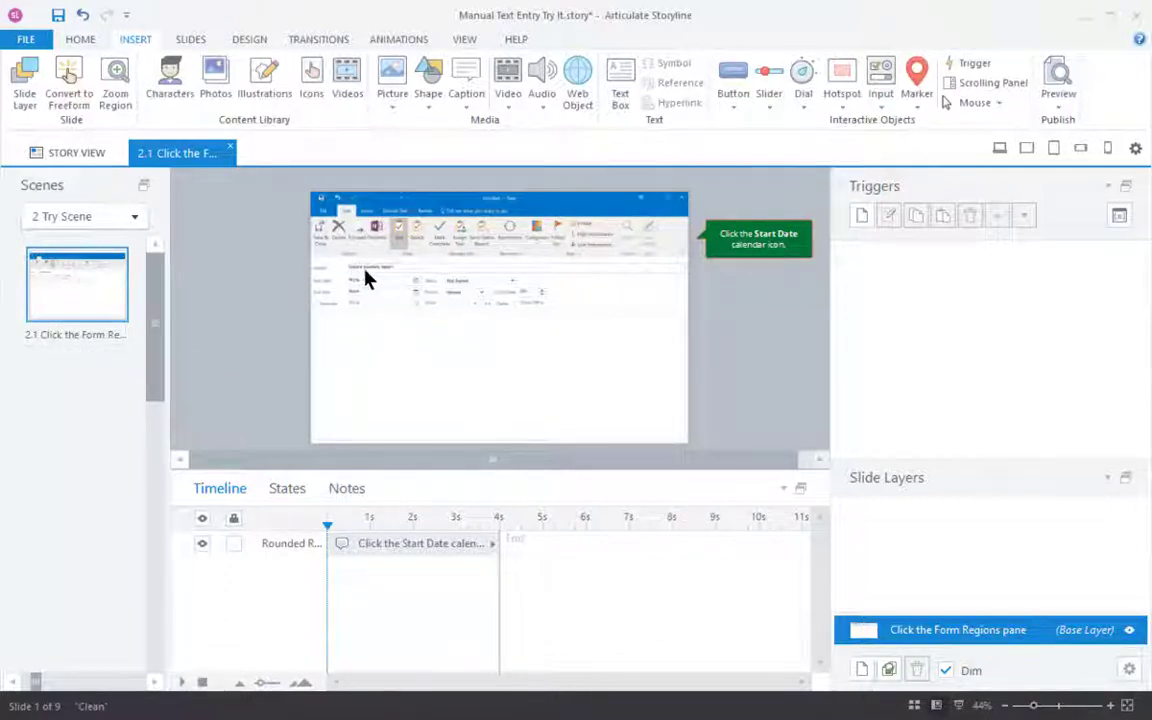
# Open Action Fine Tuning for the slide 2.1 background and turn off Show Animation
pyautogui.scroll(5, 363, 284)
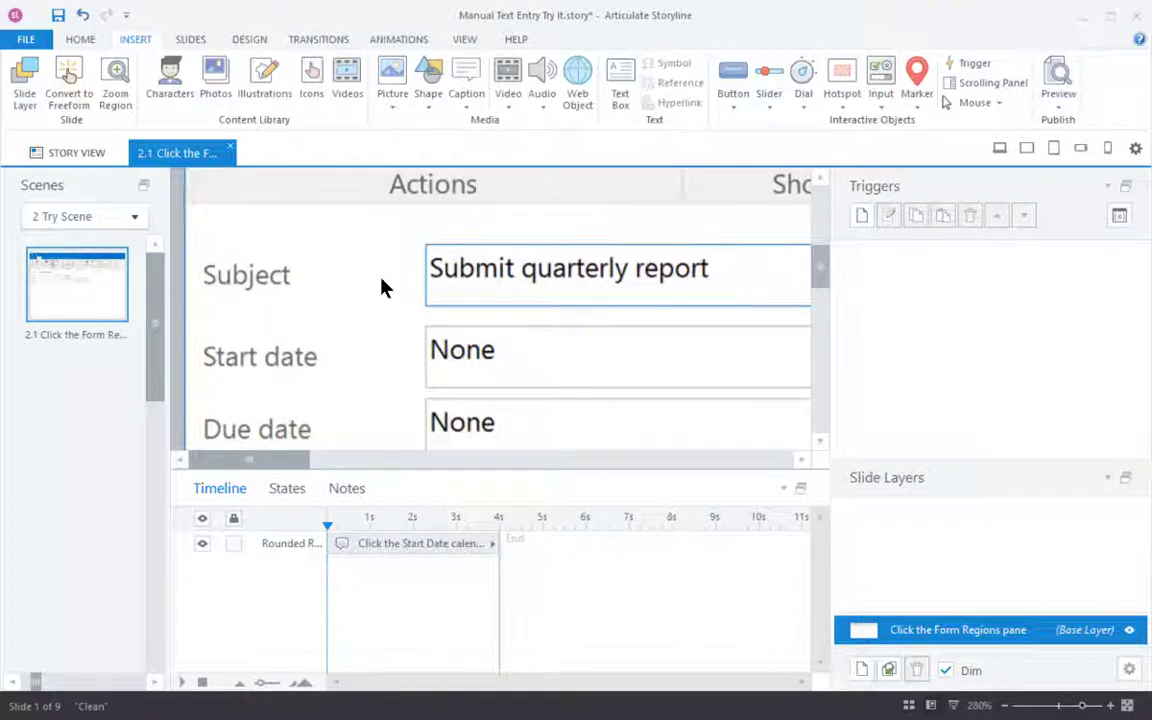
pyautogui.scroll(-10, 381, 285)
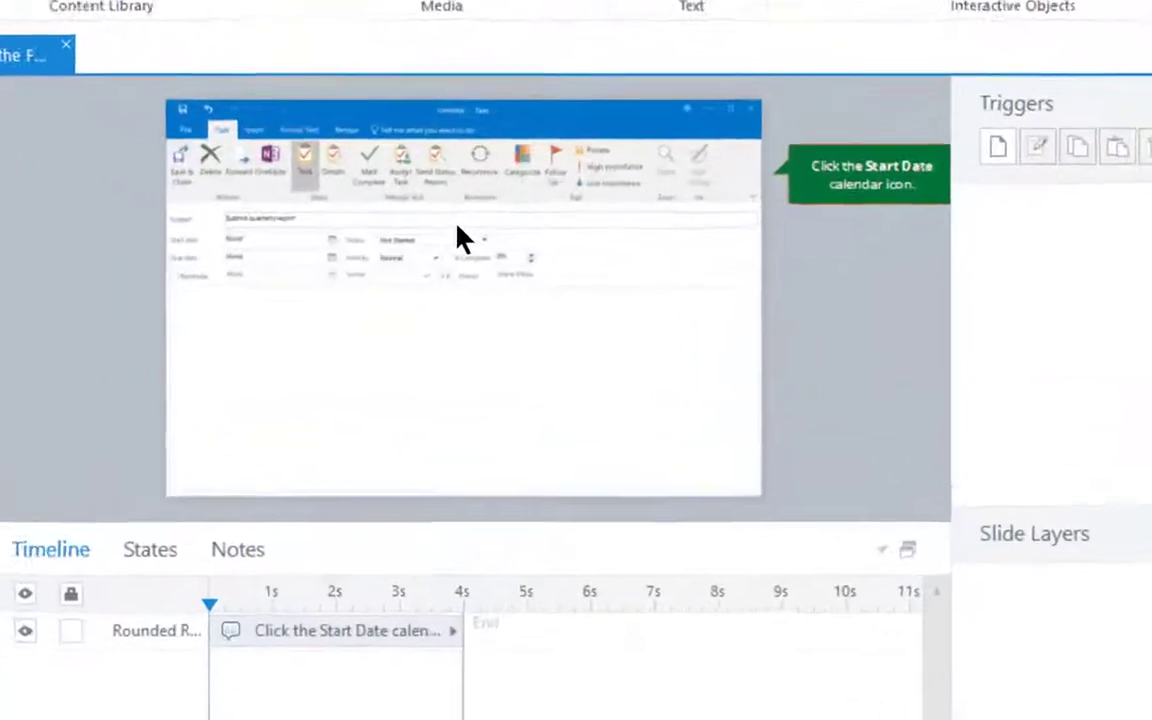
pyautogui.rightClick(346, 271)
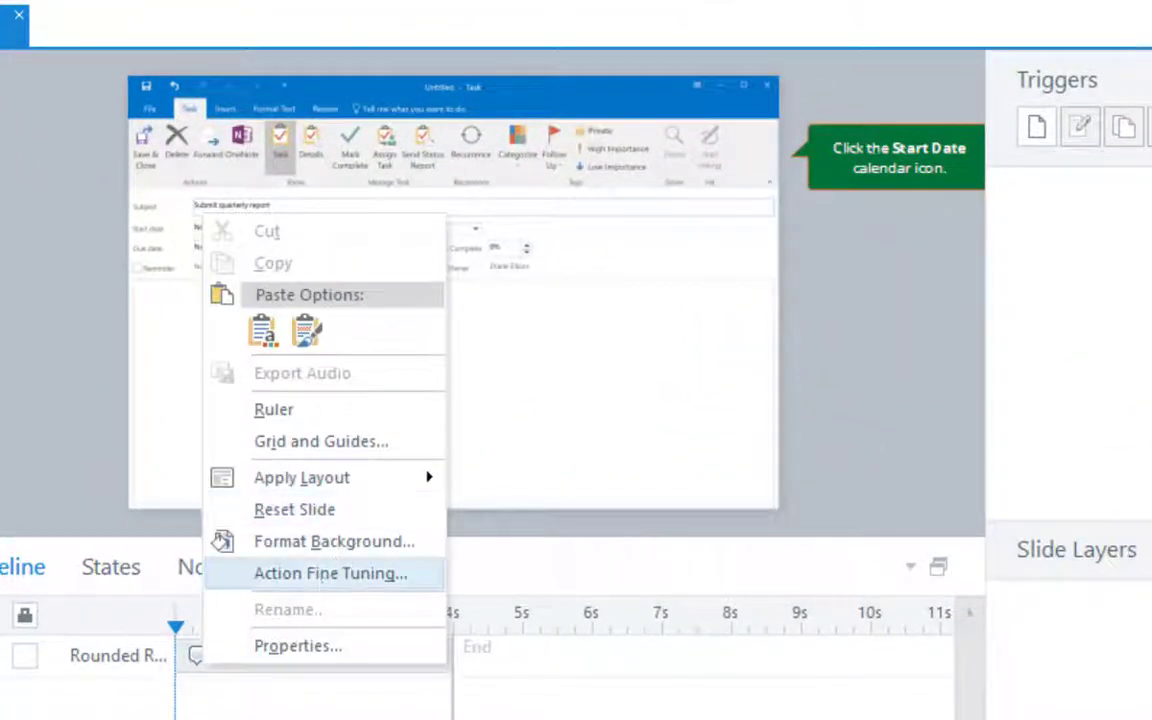
pyautogui.click(355, 575)
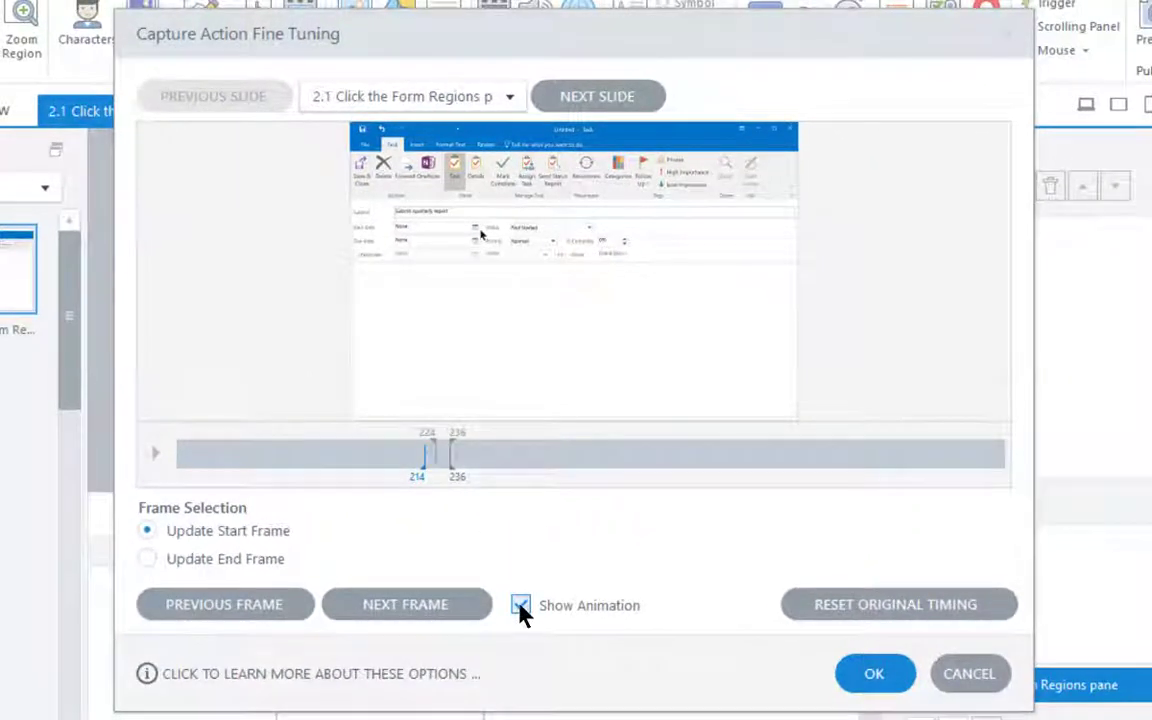
pyautogui.click(521, 606)
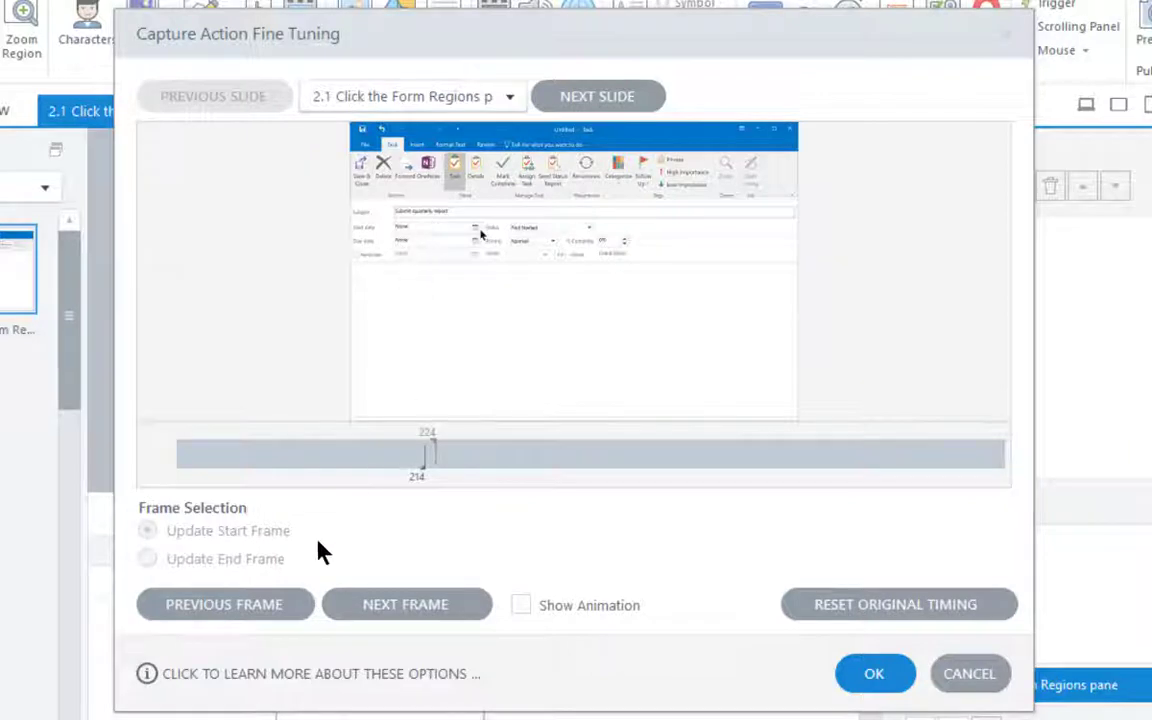
# Move the background frame back to frame 71, where the Subject field is empty, and apply the fine tuning
pyautogui.click(249, 606)
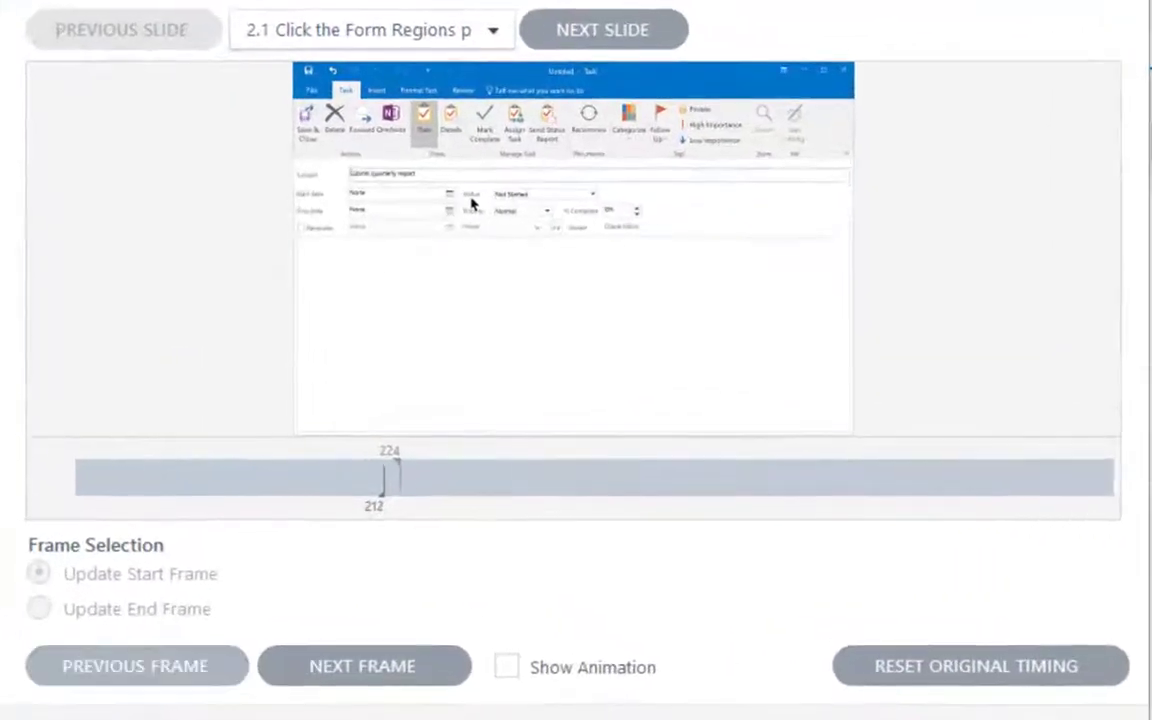
pyautogui.click(170, 668)
pyautogui.click(170, 668)
pyautogui.click(170, 668)
pyautogui.click(170, 668)
pyautogui.click(170, 668)
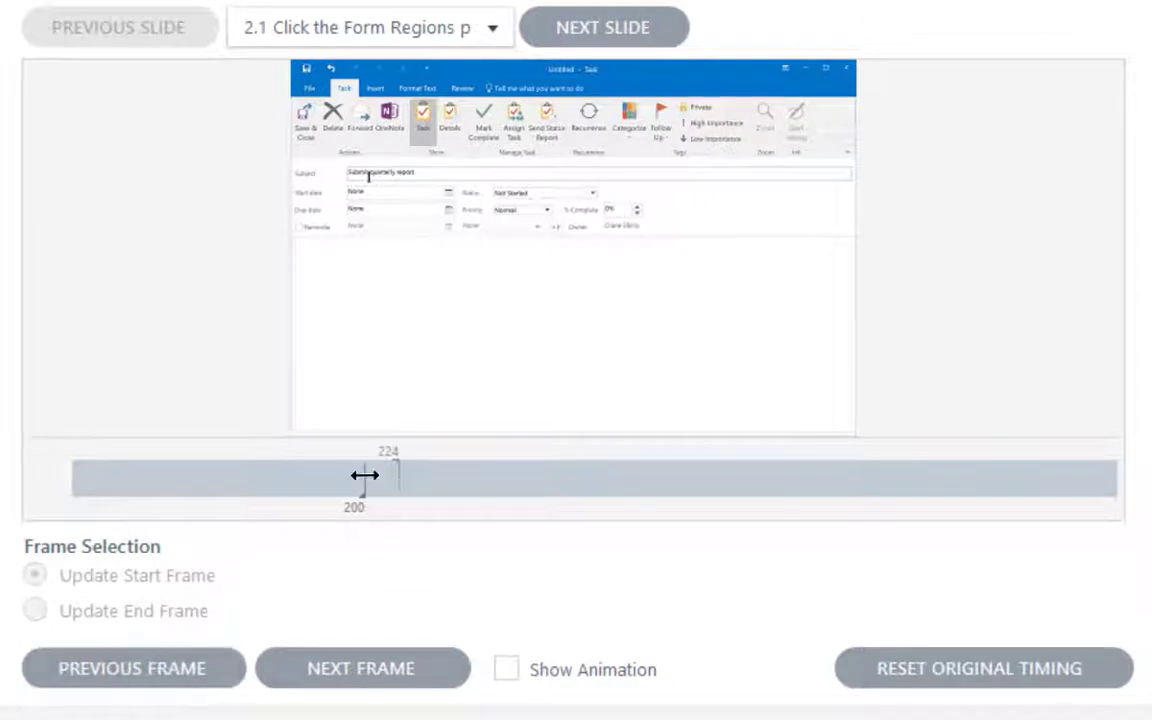
pyautogui.click(165, 670)
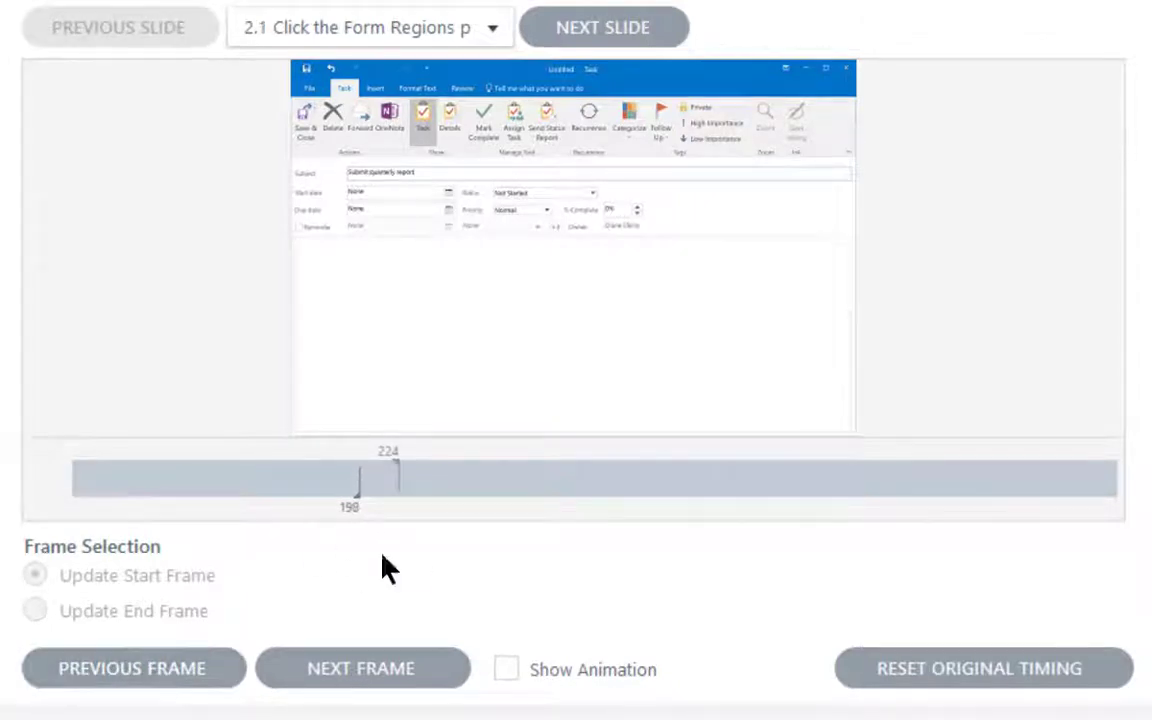
pyautogui.moveTo(359, 483); pyautogui.dragTo(355, 483)
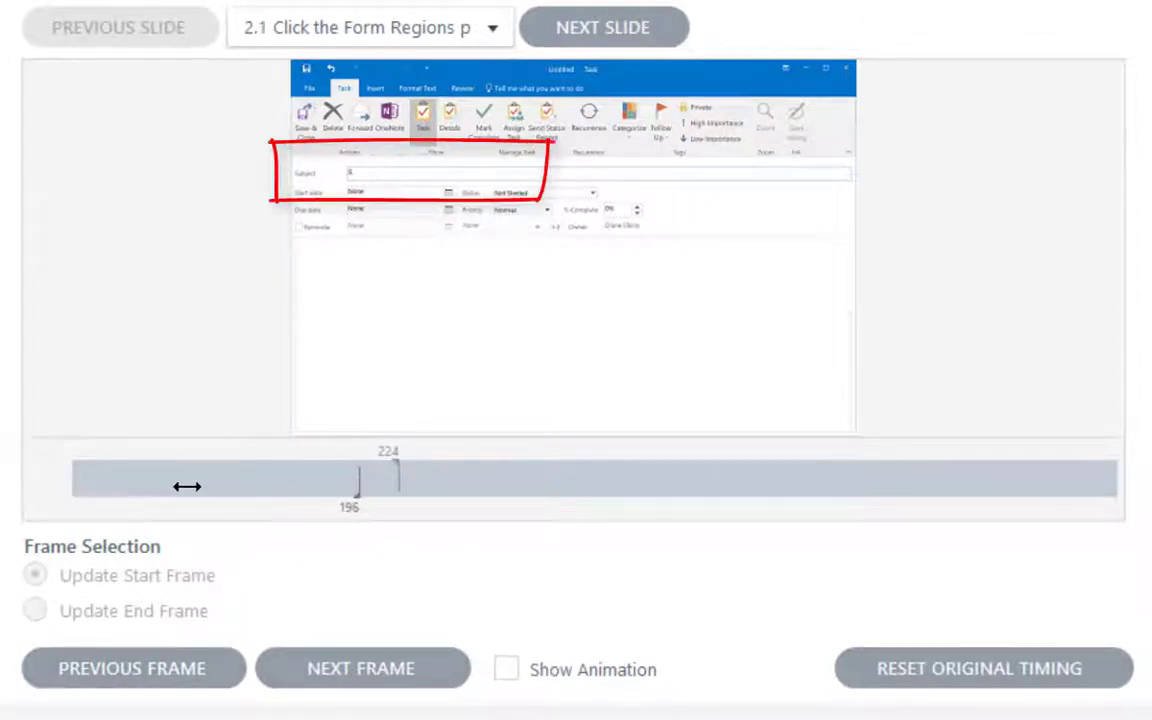
pyautogui.moveTo(185, 486); pyautogui.dragTo(180, 486)
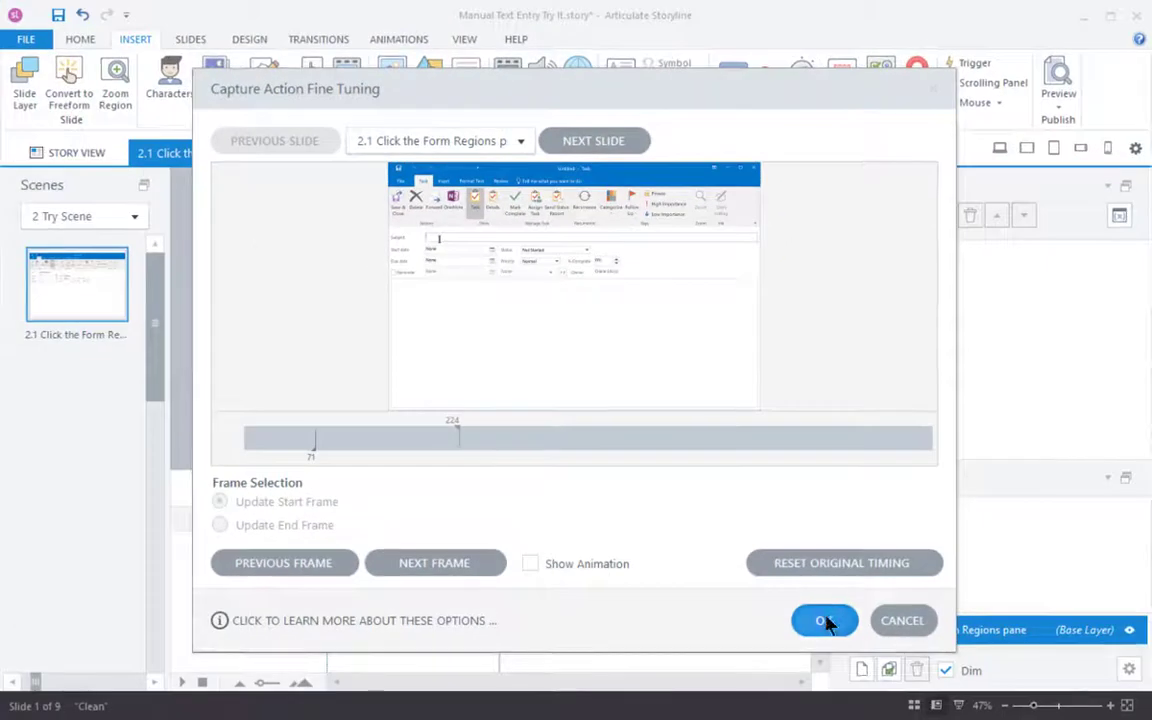
pyautogui.click(824, 621)
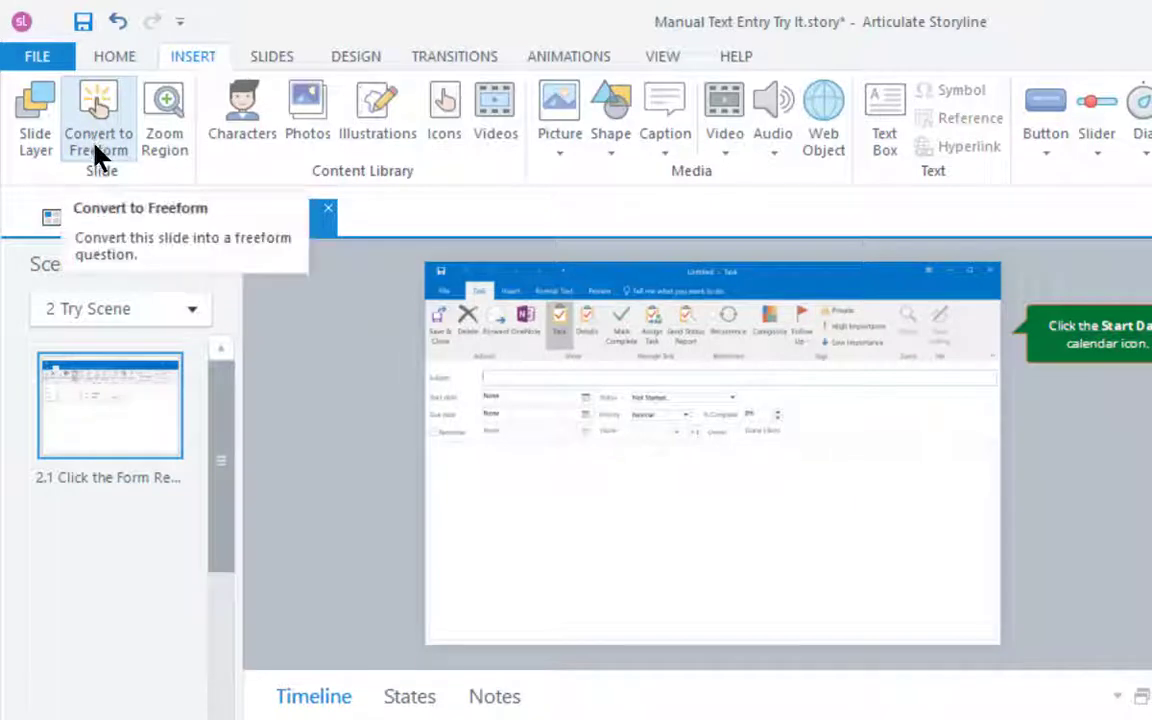
# Convert slide 2.1 into a freeform Text Entry question
pyautogui.click(97, 148)
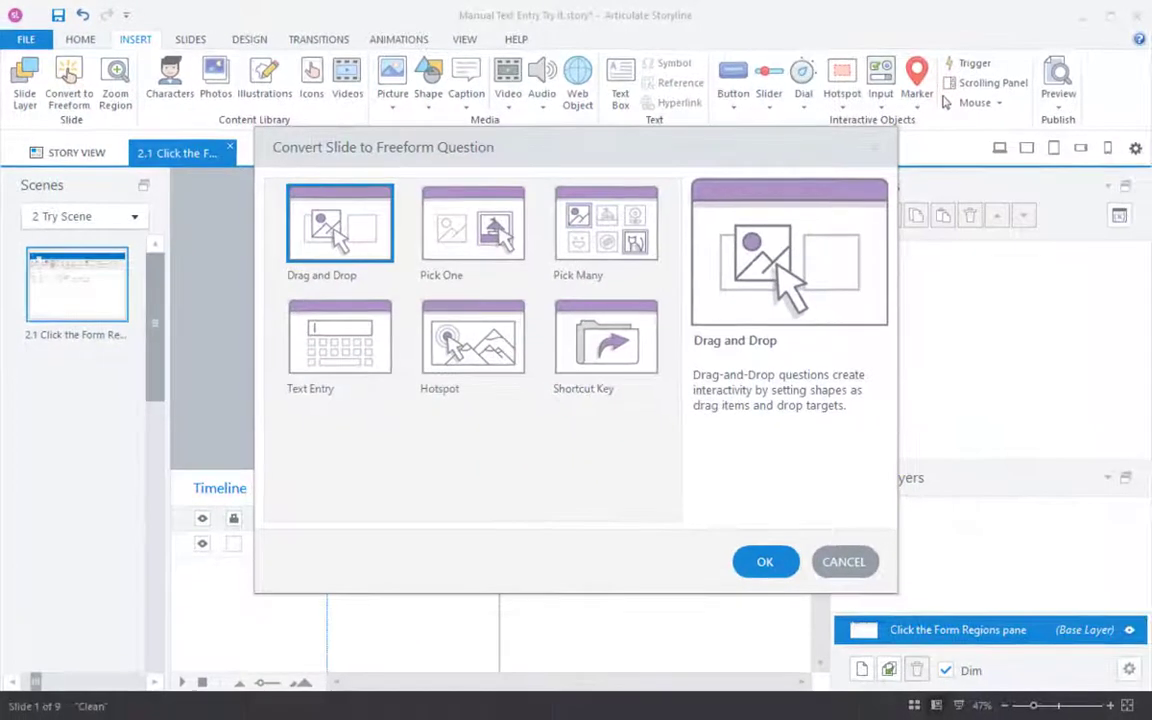
pyautogui.click(342, 343)
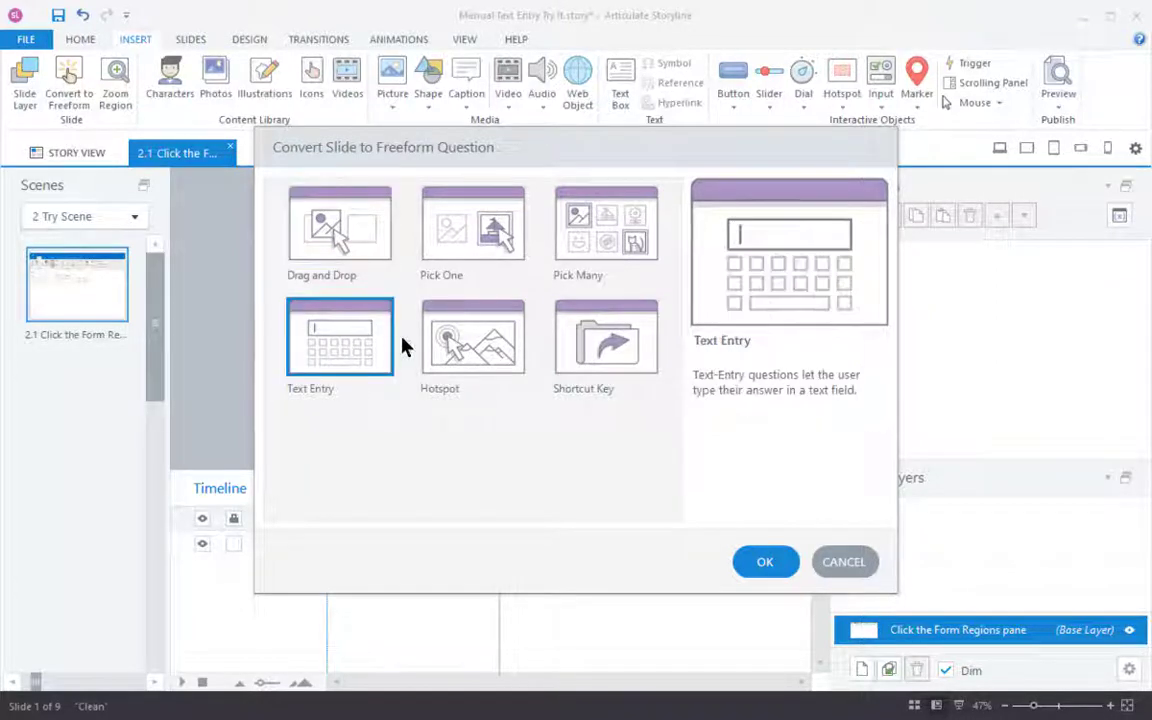
pyautogui.click(765, 561)
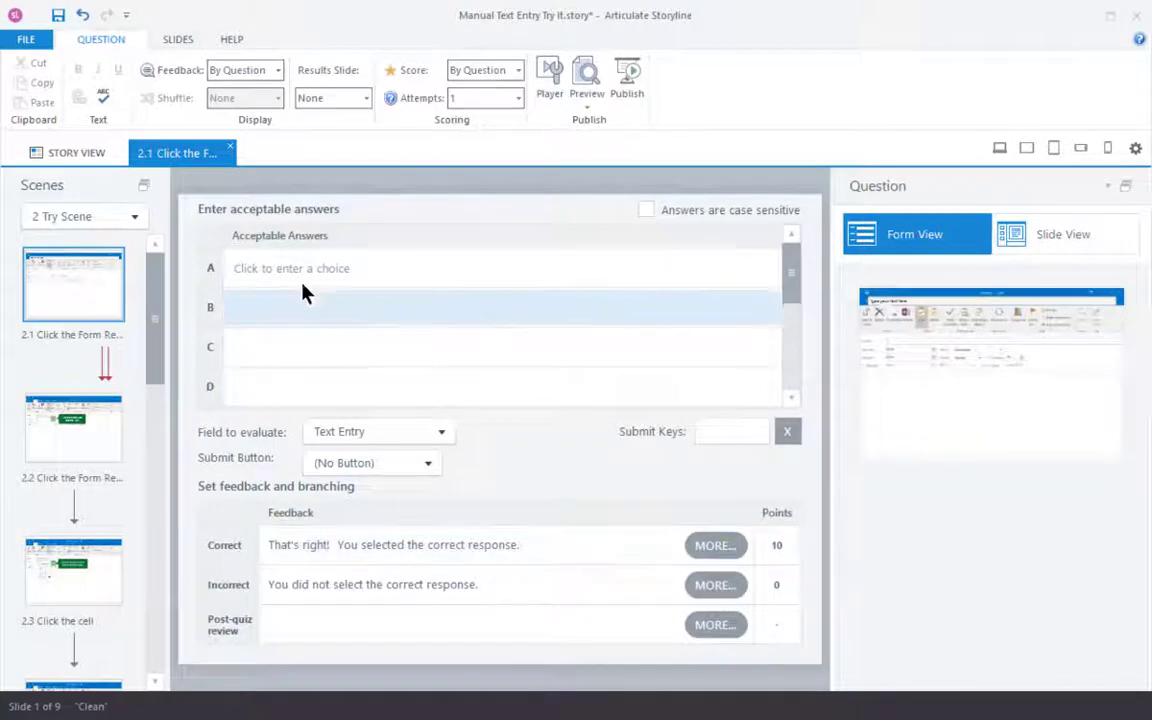
# Enter "Submit quarterly report" as acceptable answer A for the text entry question
pyautogui.click(290, 268)
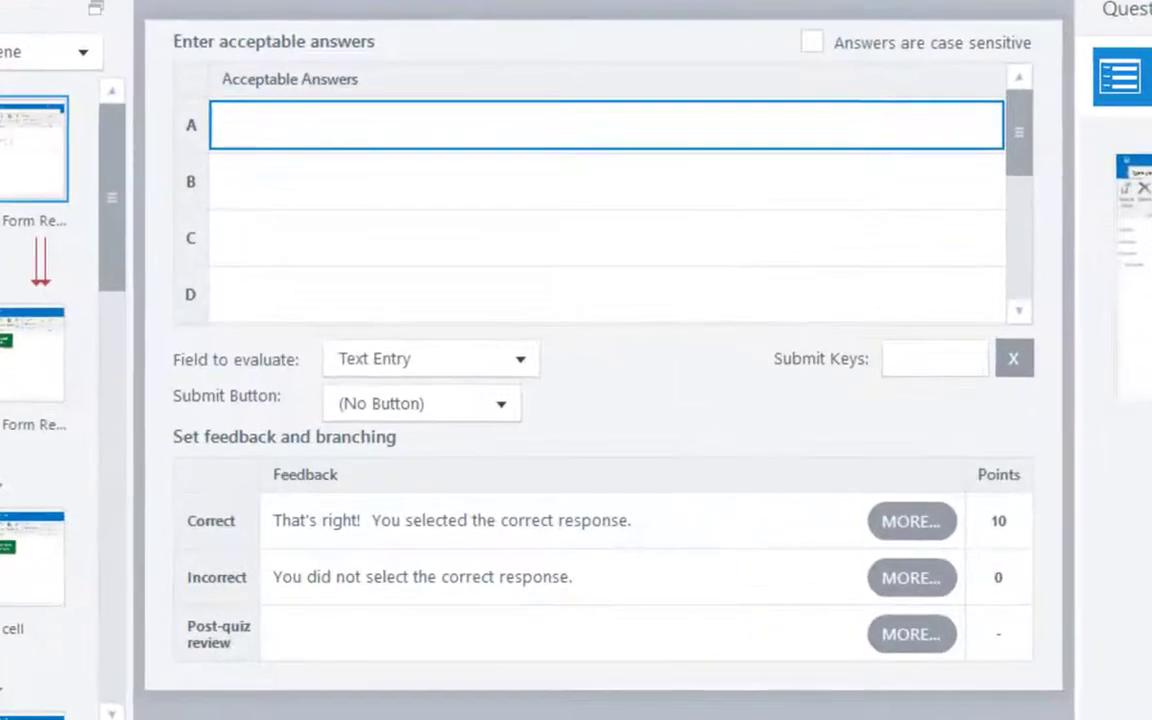
pyautogui.write('Submit quarte')
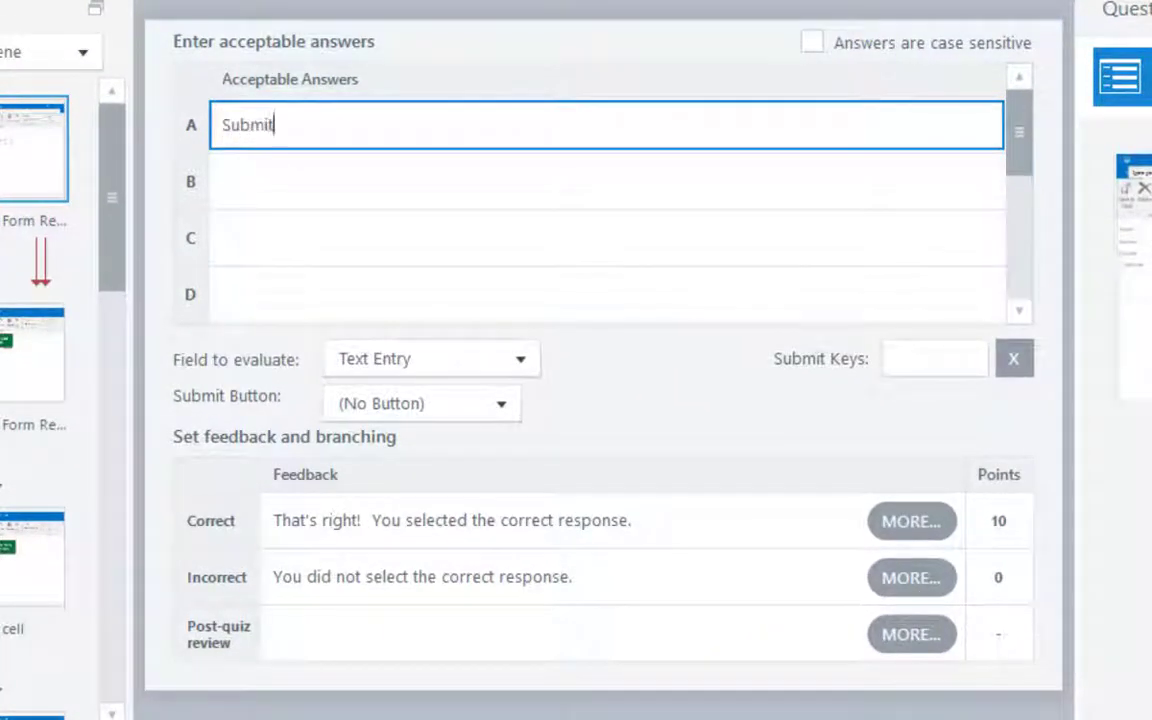
pyautogui.write('rly report')
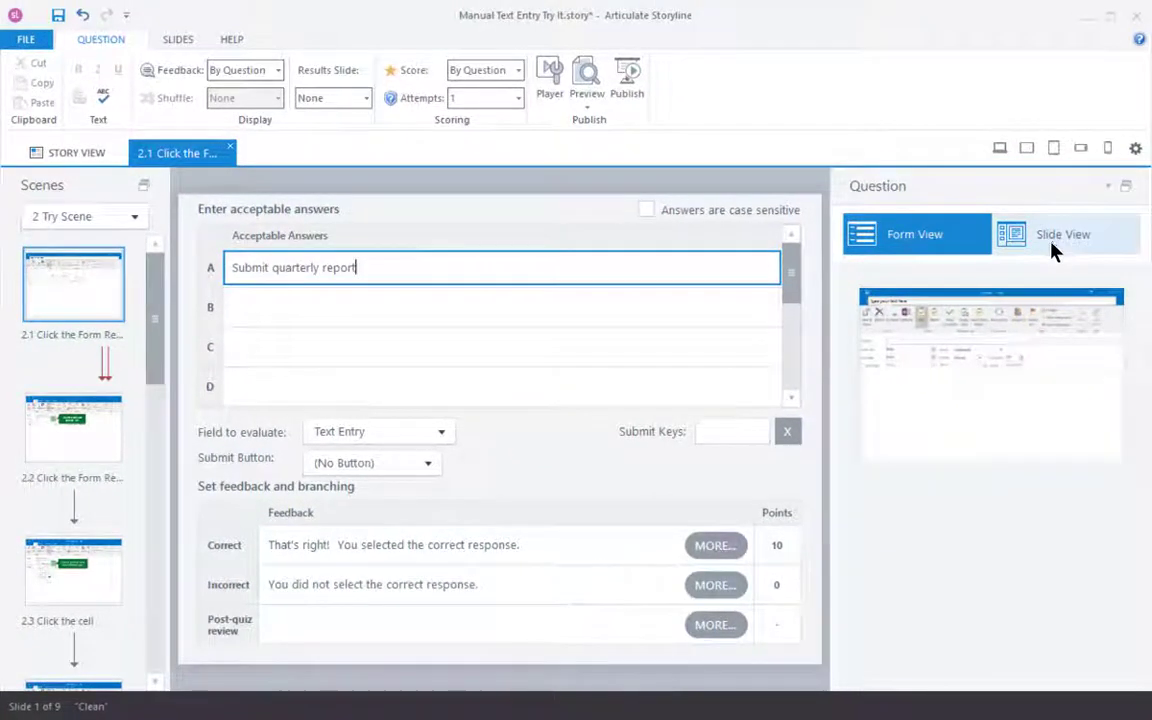
# In Slide View, position the text entry field over the Subject field and delete its "type your text here" placeholder
pyautogui.click(1052, 240)
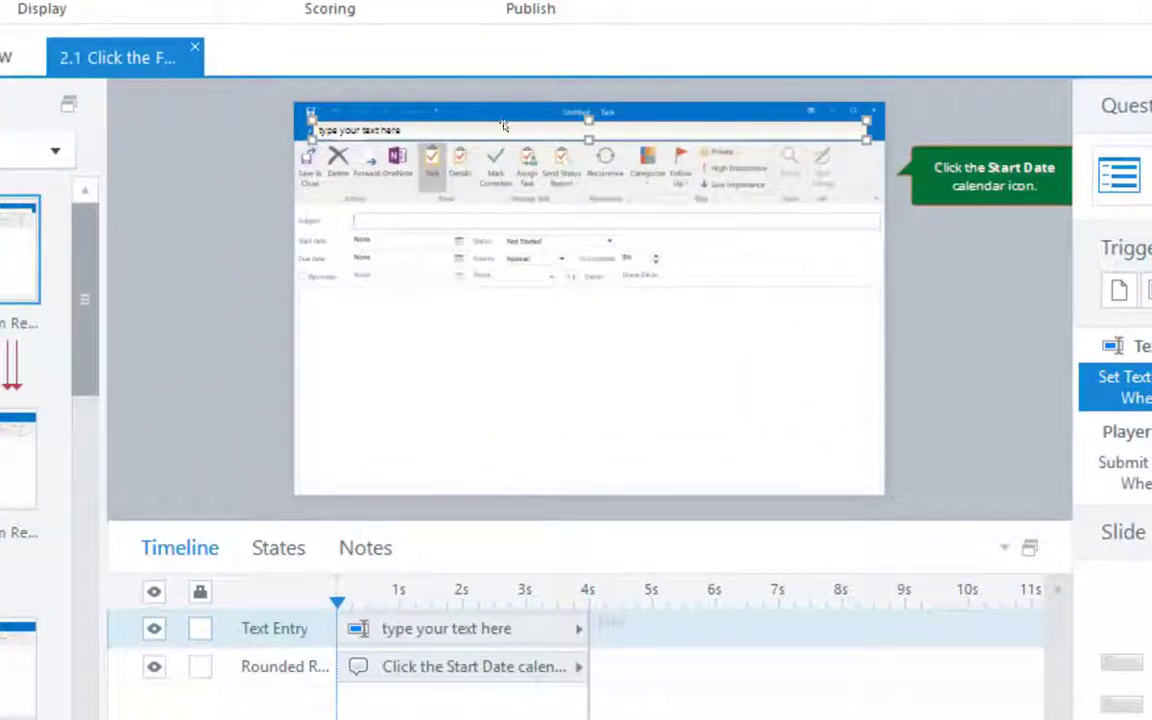
pyautogui.moveTo(560, 127); pyautogui.dragTo(561, 226)
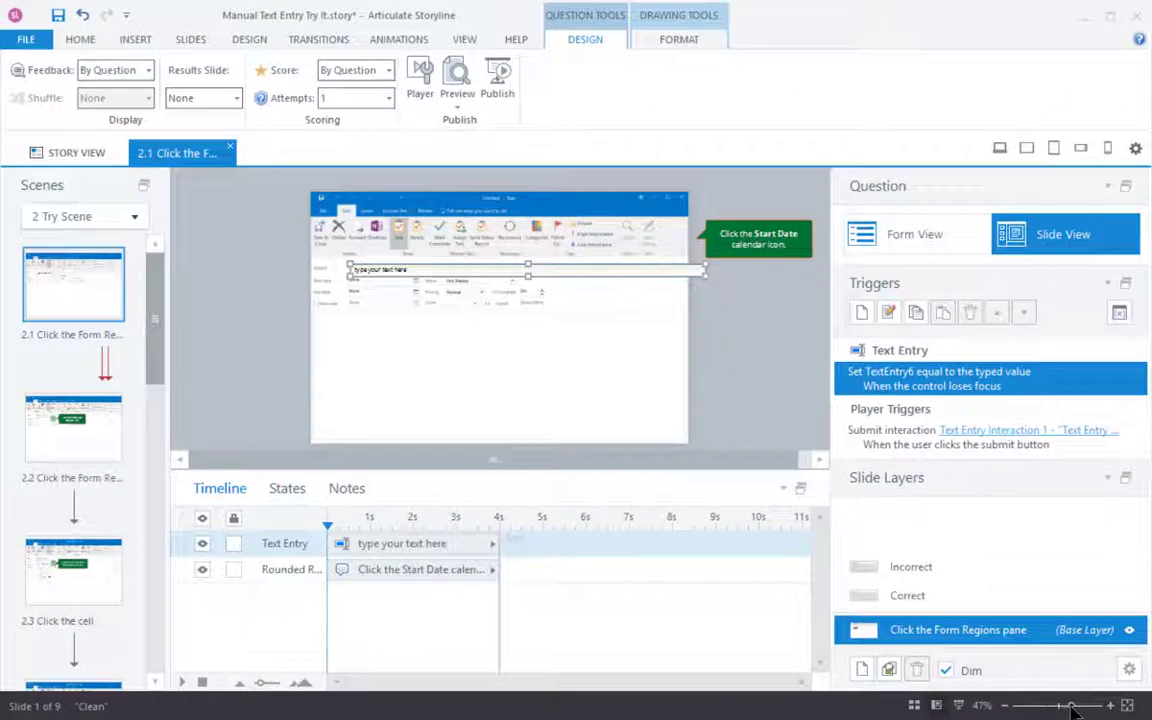
pyautogui.click(1071, 707)
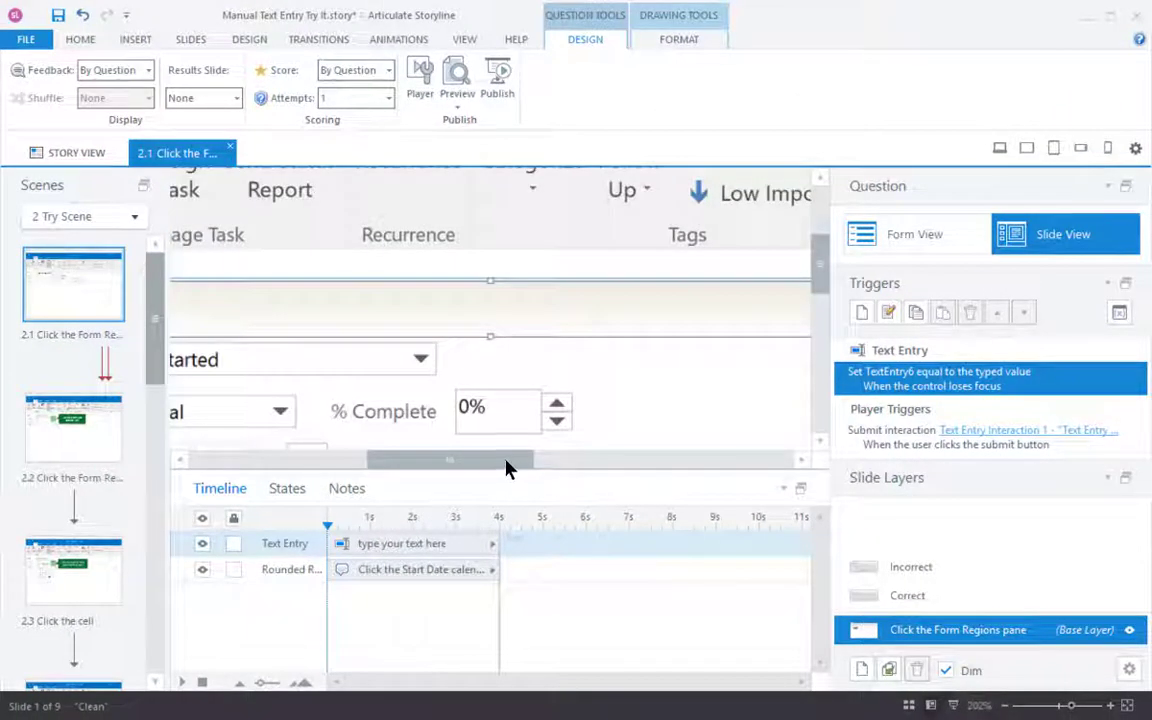
pyautogui.moveTo(420, 463); pyautogui.dragTo(320, 463)
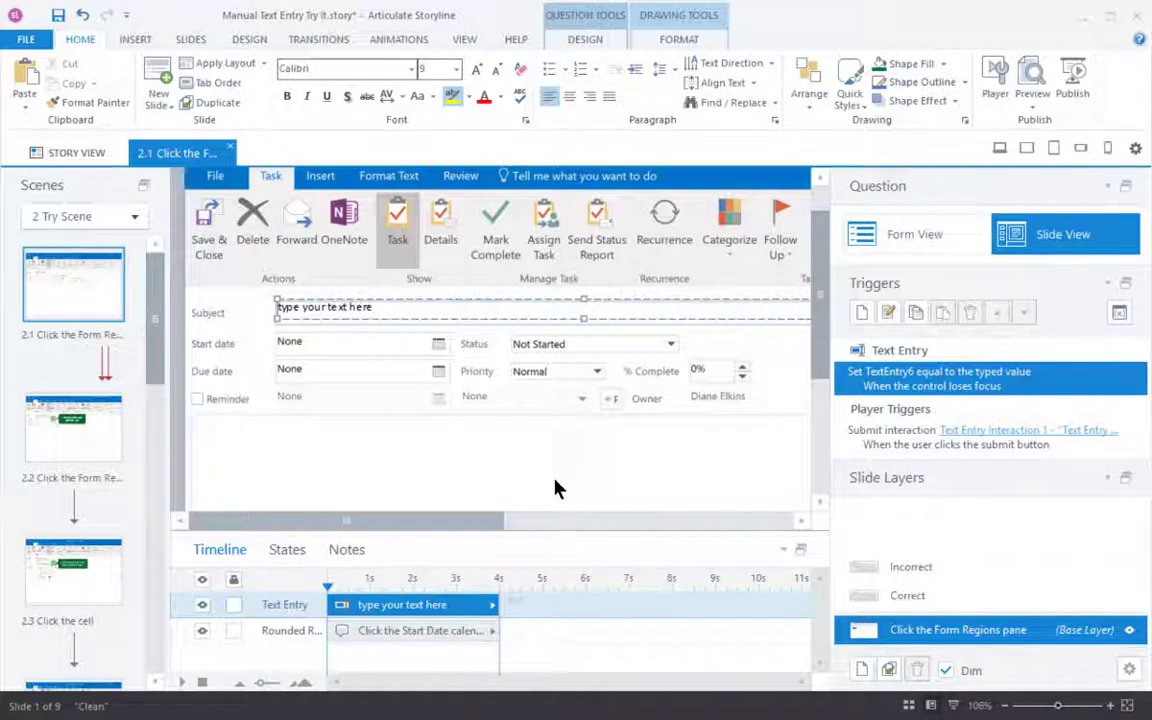
pyautogui.moveTo(373, 307); pyautogui.dragTo(238, 308)
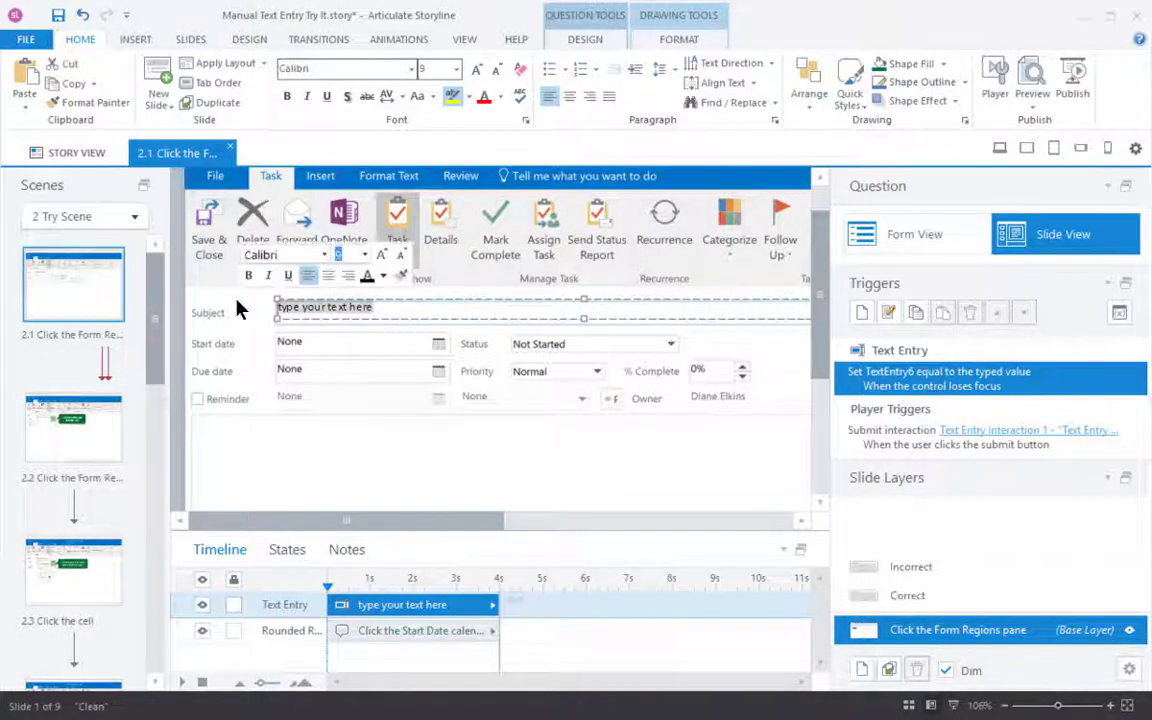
pyautogui.press('BackSpace')
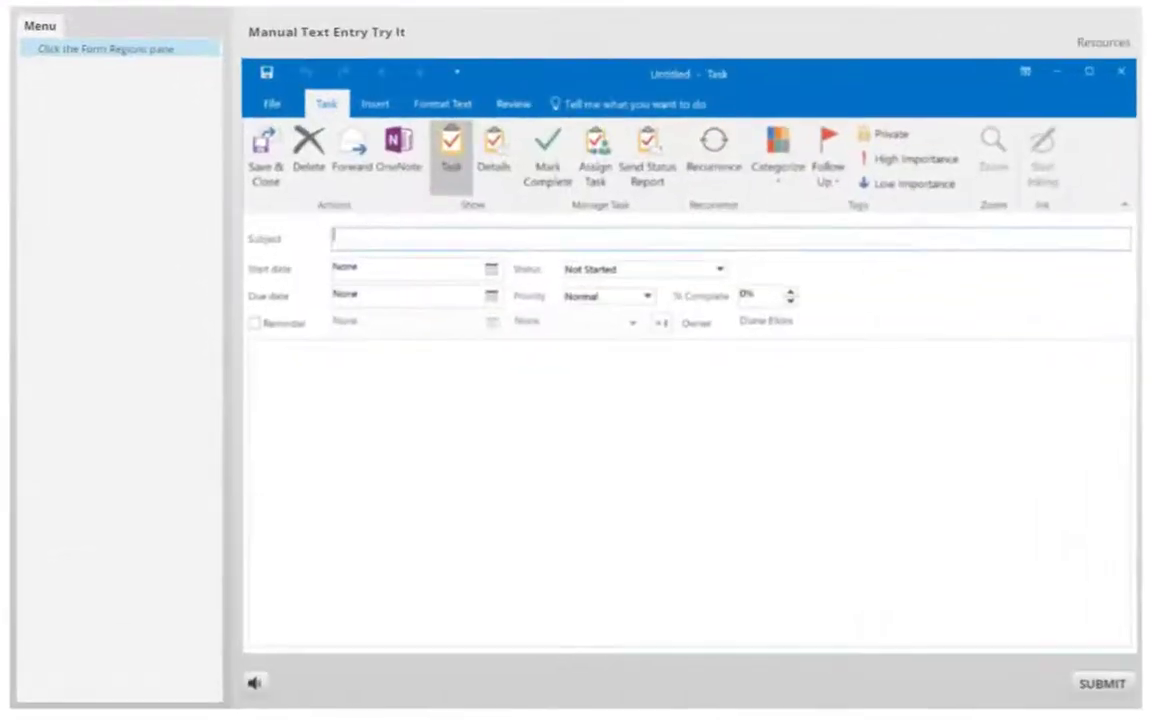
# Test the slide in preview by entering "submit quarterly report" as the Subject and submitting it, and close the preview
pyautogui.write('sd')
pyautogui.press('BackSpace')
pyautogui.write('ubmit sus')
pyautogui.write('rterly report')
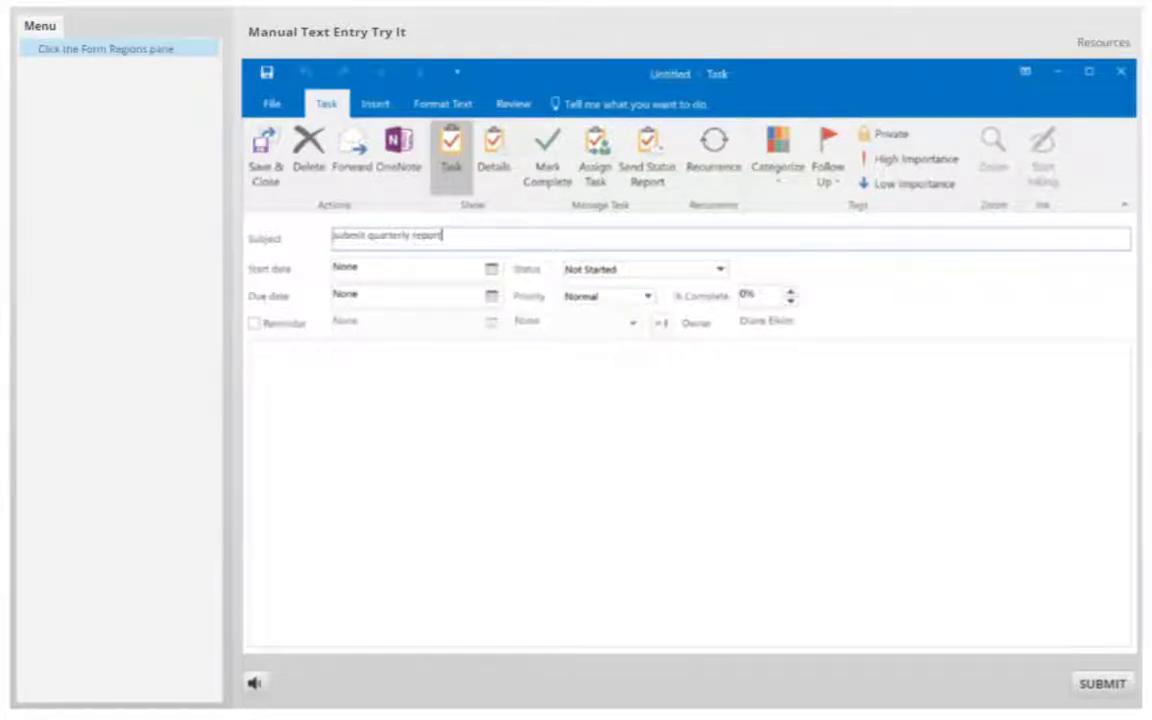
pyautogui.click(1102, 684)
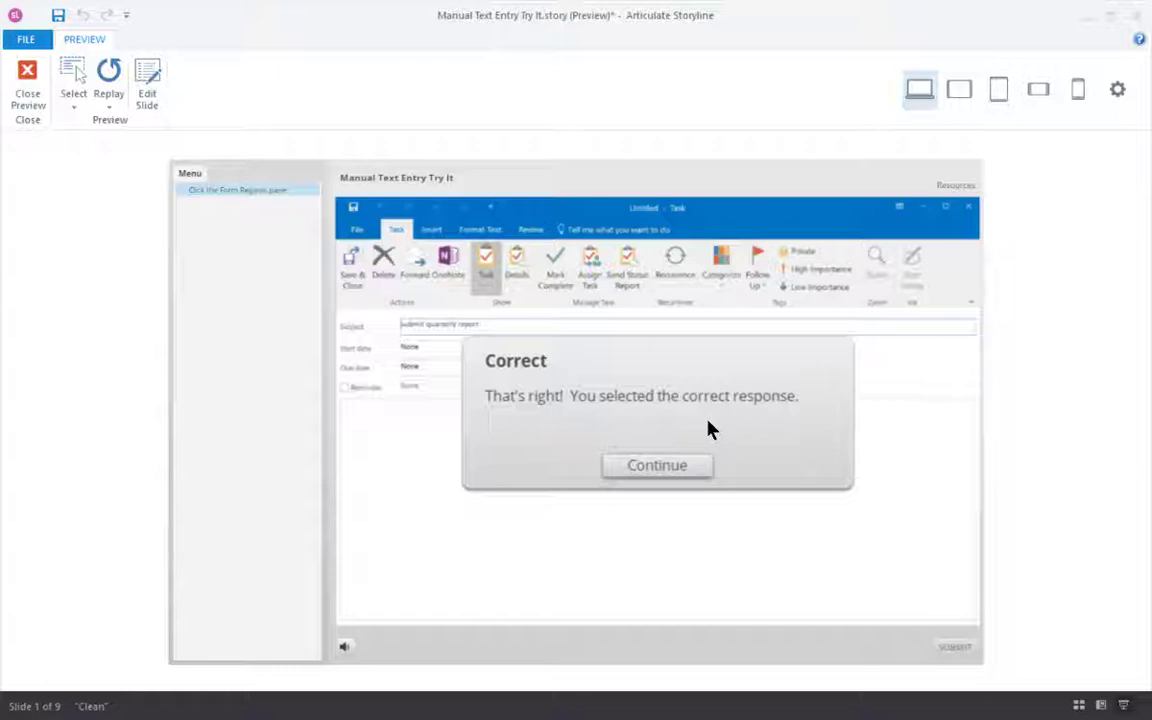
pyautogui.click(30, 96)
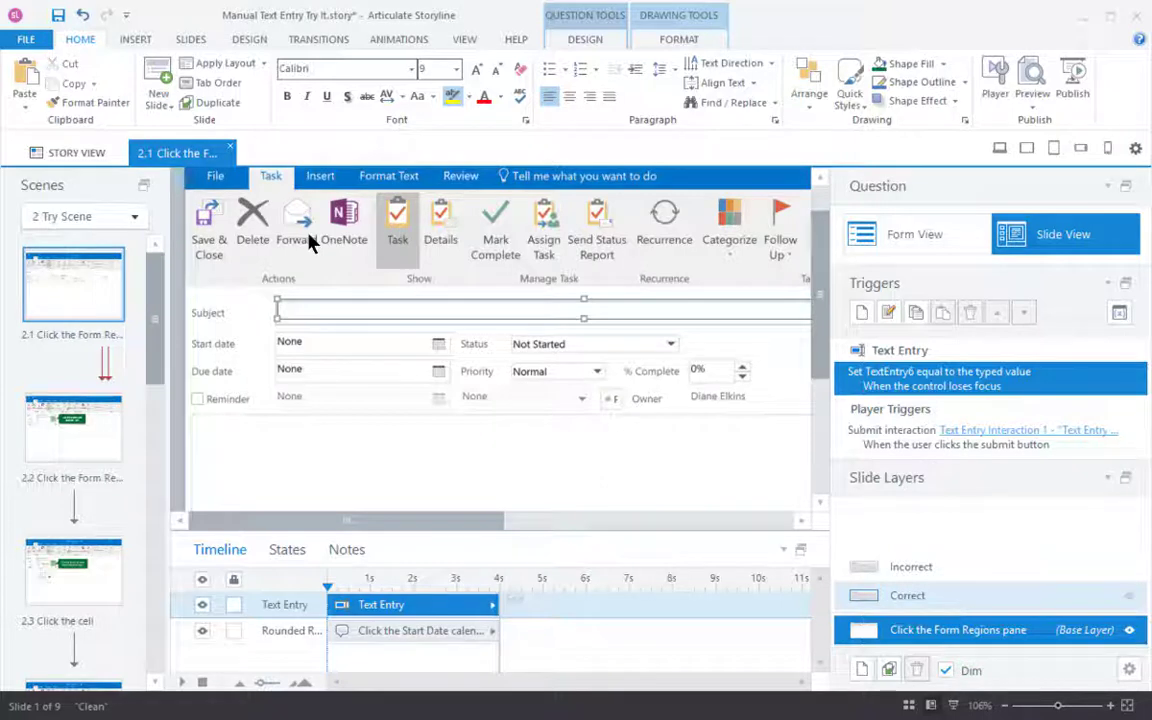
# Delete the title, feedback text and Continue button from the Correct layer and apply the Blank layout to it
pyautogui.click(907, 595)
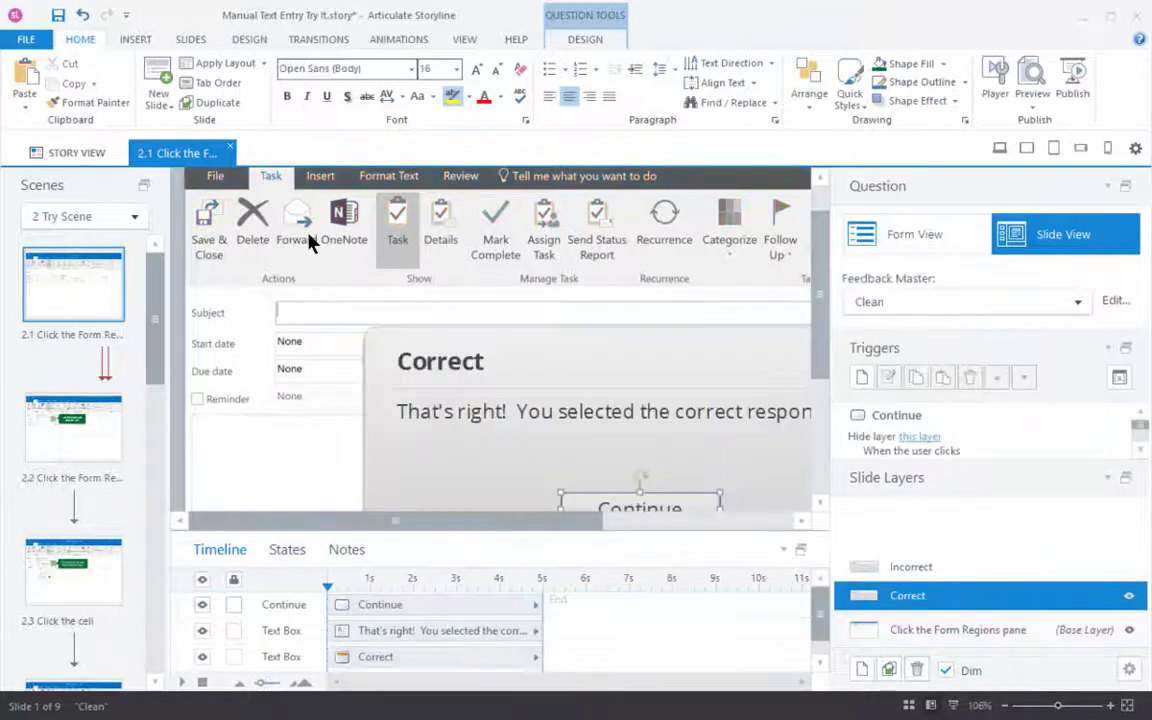
pyautogui.click(1127, 706)
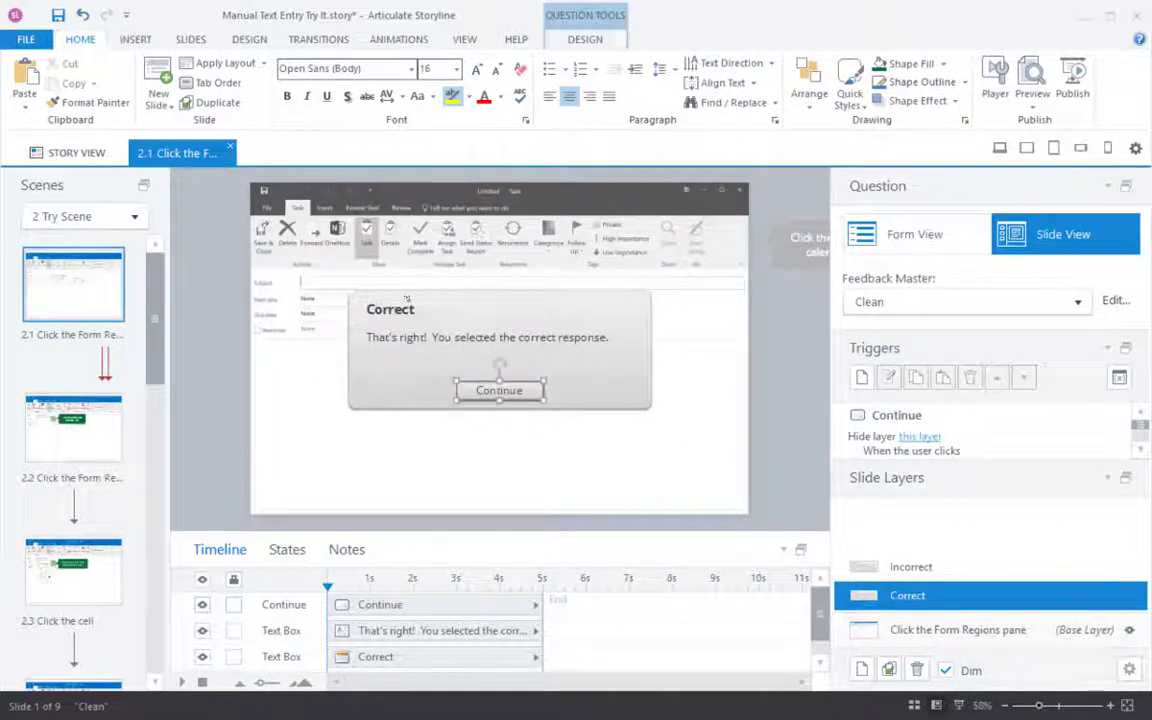
pyautogui.moveTo(688, 457); pyautogui.dragTo(277, 231)
pyautogui.press('Delete')
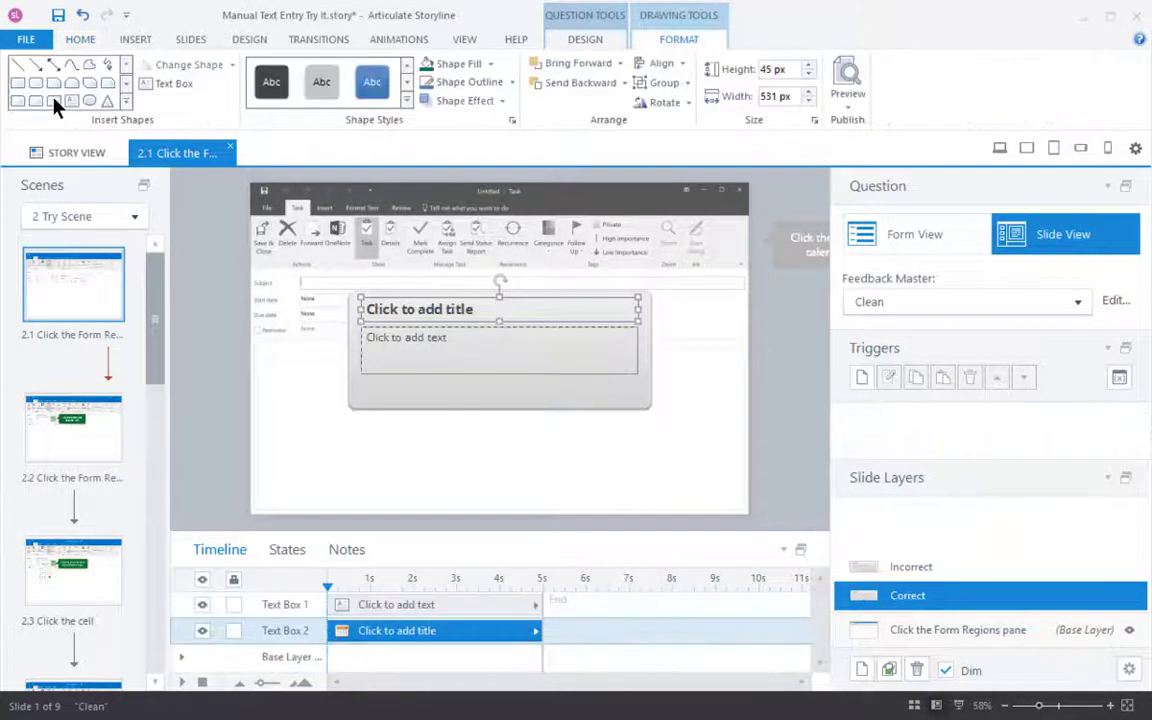
pyautogui.moveTo(612, 383); pyautogui.dragTo(273, 231)
pyautogui.press('Delete')
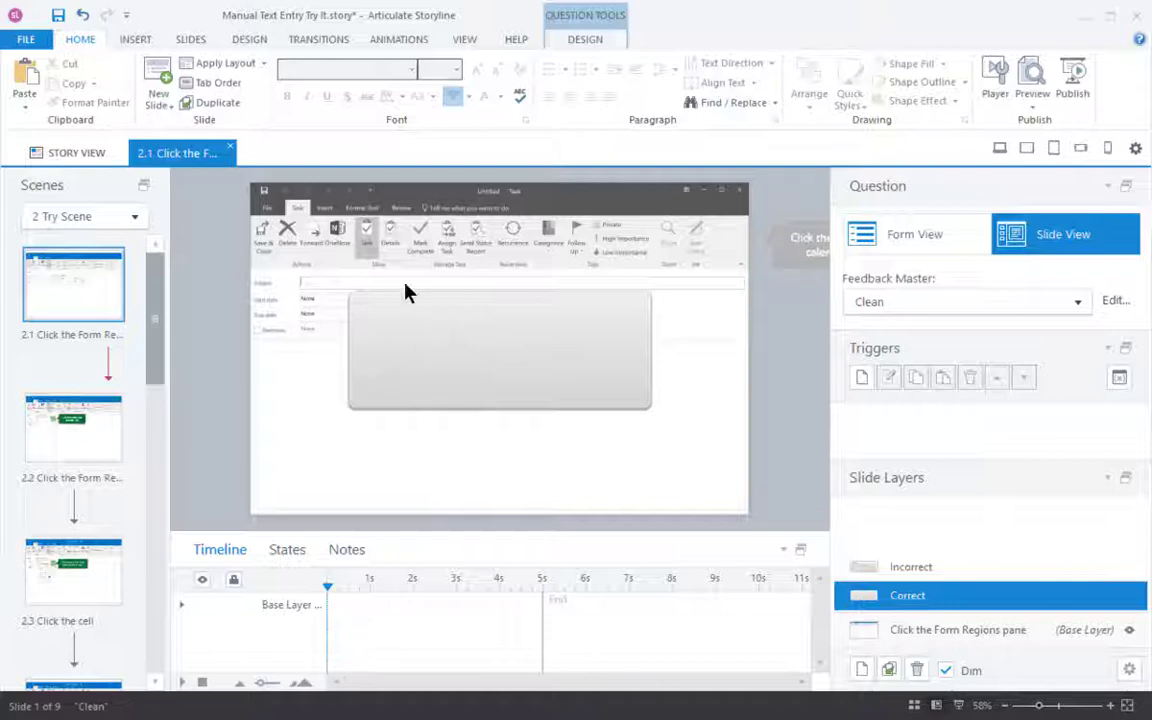
pyautogui.click(258, 66)
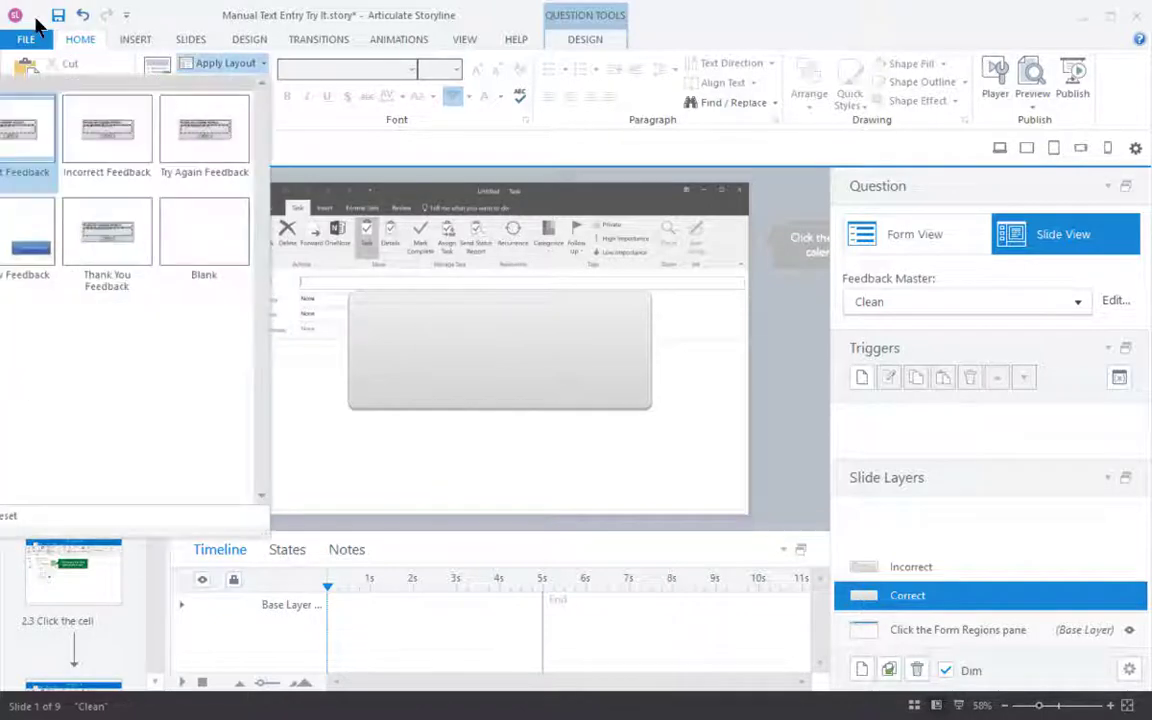
pyautogui.click(216, 247)
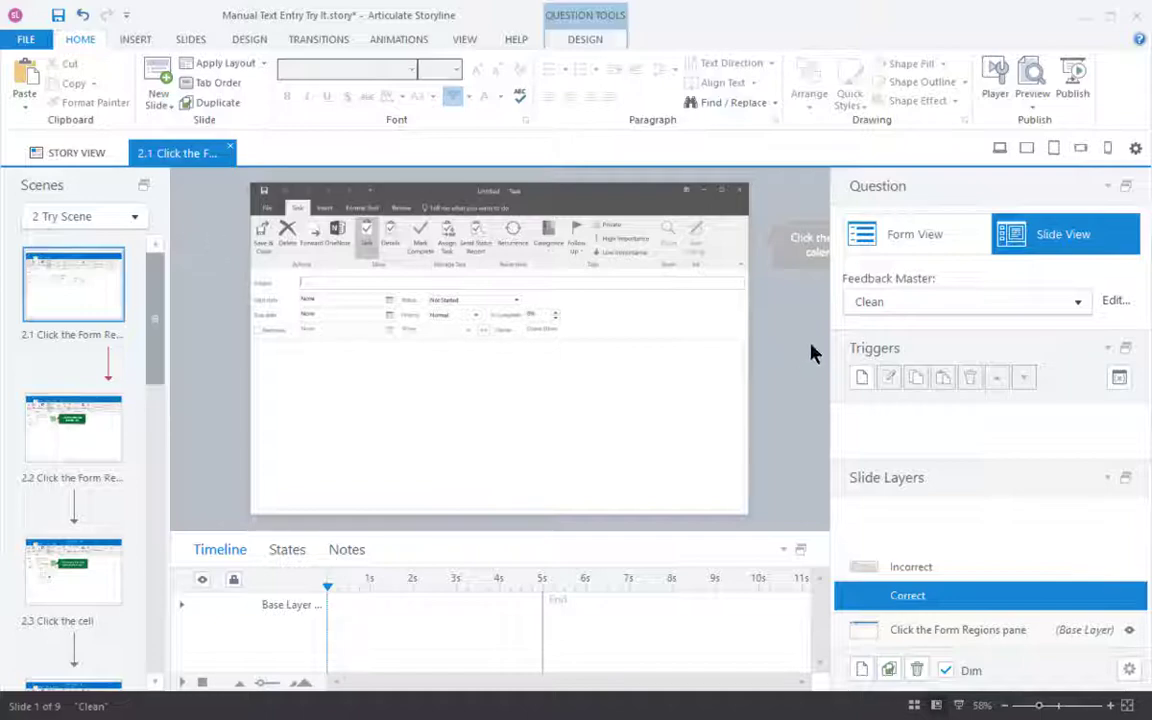
# Add a trigger to the Correct layer that jumps to the next slide when the Correct layer's timeline starts
pyautogui.click(861, 378)
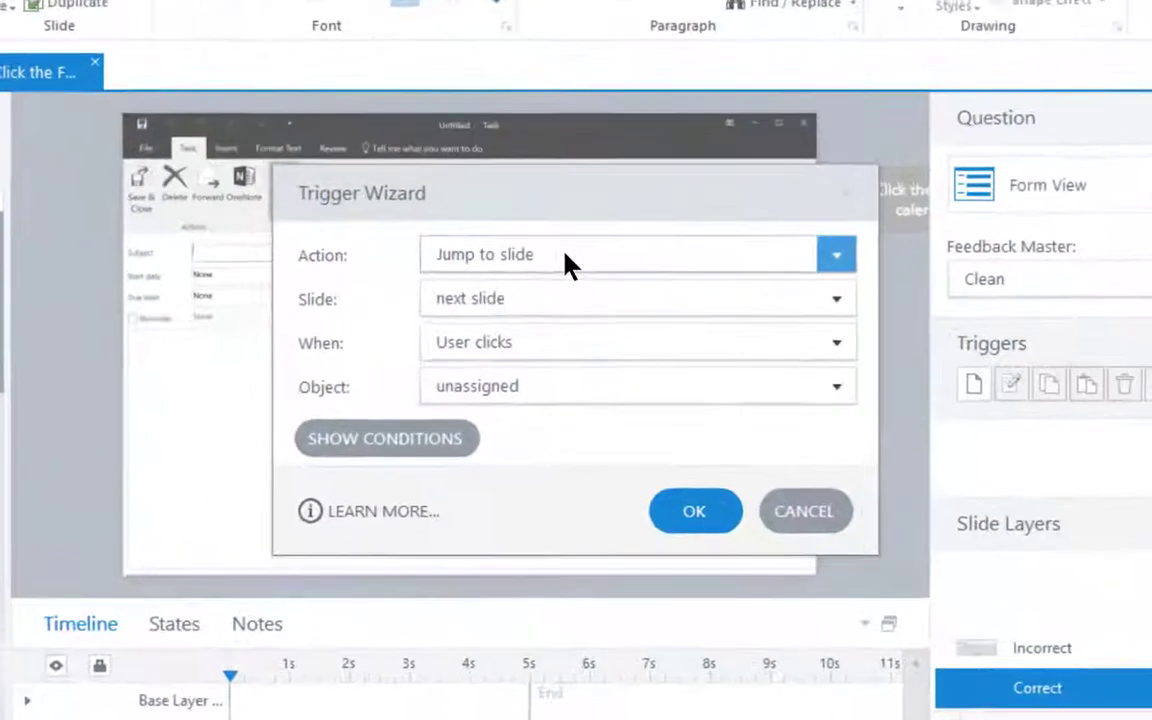
pyautogui.click(540, 342)
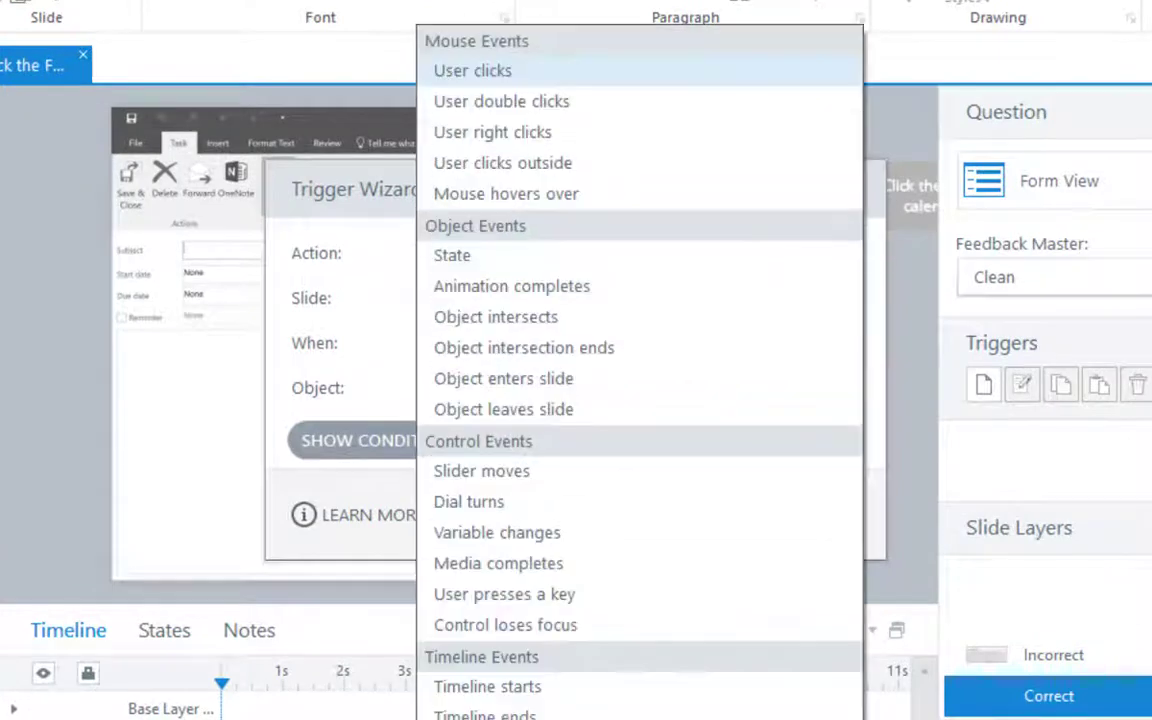
pyautogui.click(522, 688)
pyautogui.click(508, 405)
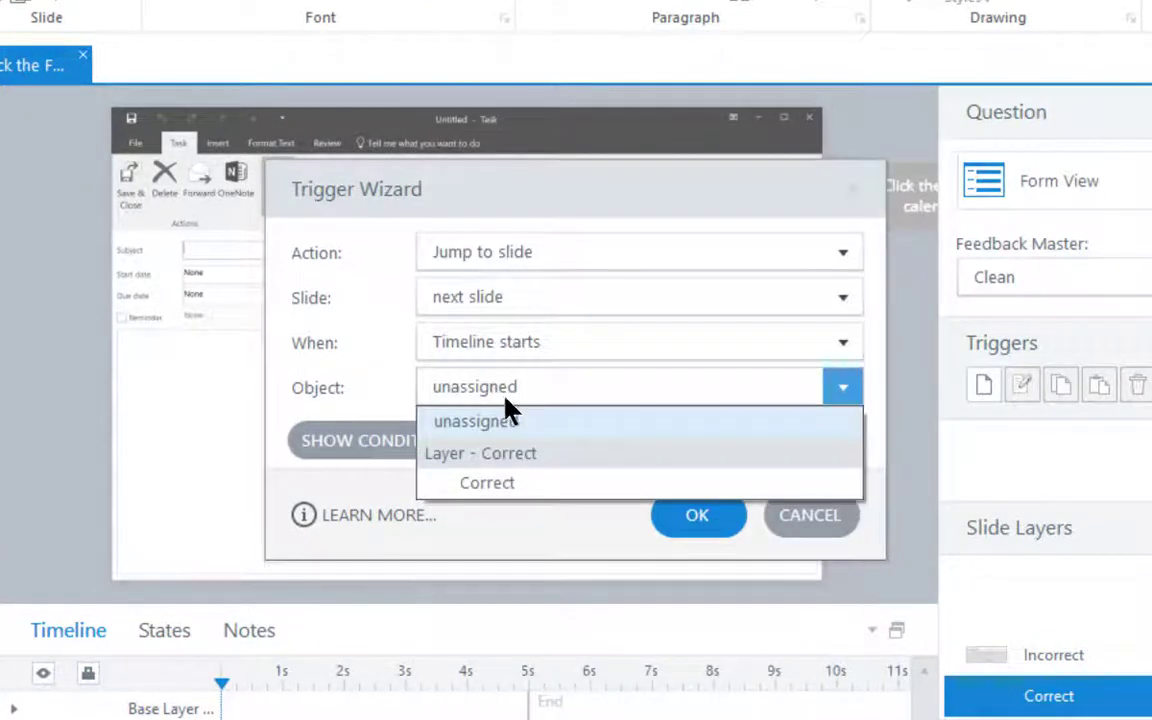
pyautogui.click(490, 483)
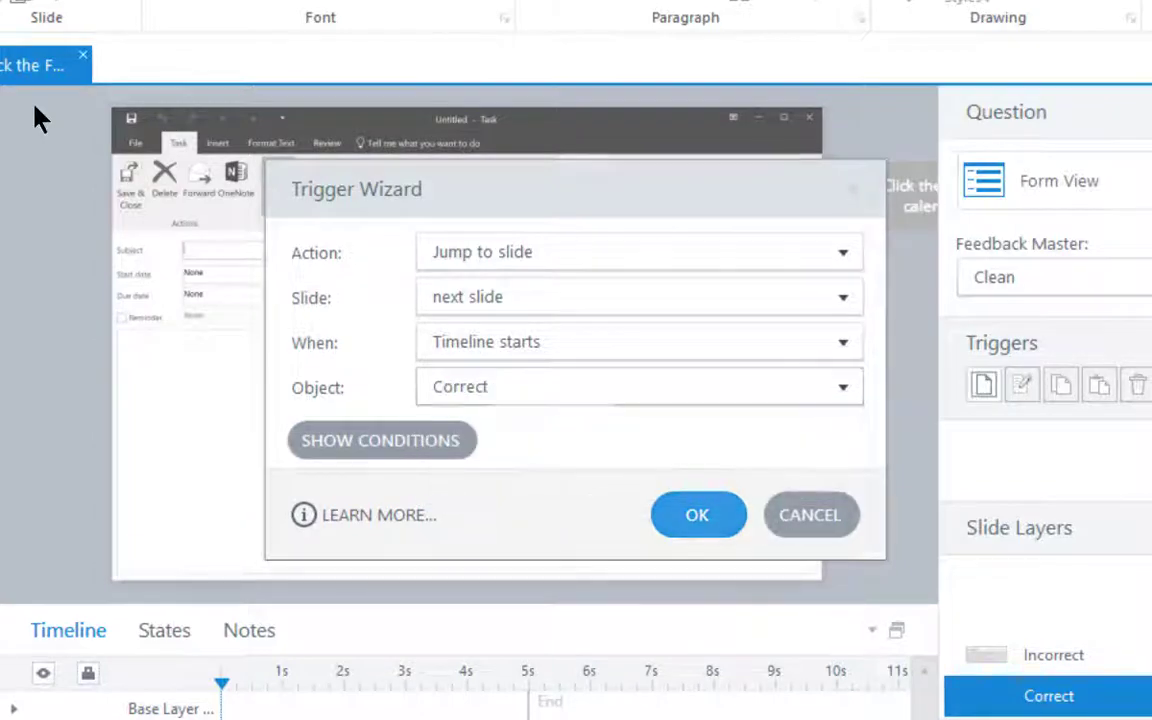
pyautogui.click(697, 515)
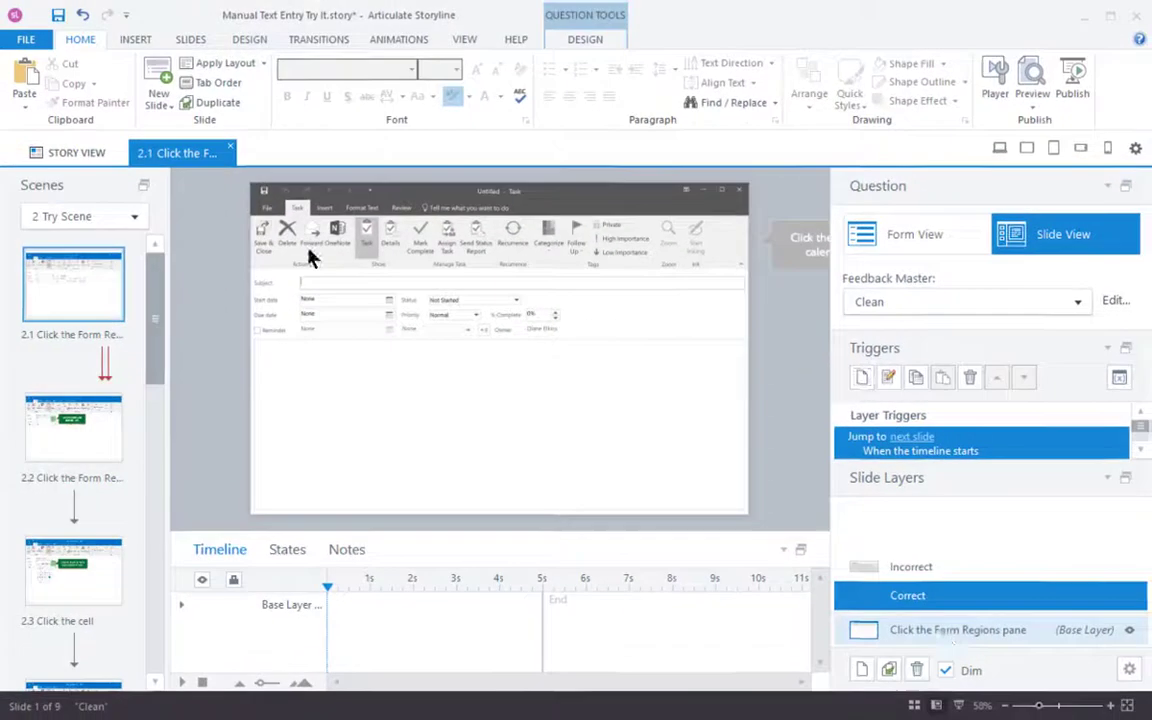
# On the base layer, move the green caption above the Subject field and reword it to "Type “Submit quarterly report” and then click Submit."
pyautogui.click(958, 589)
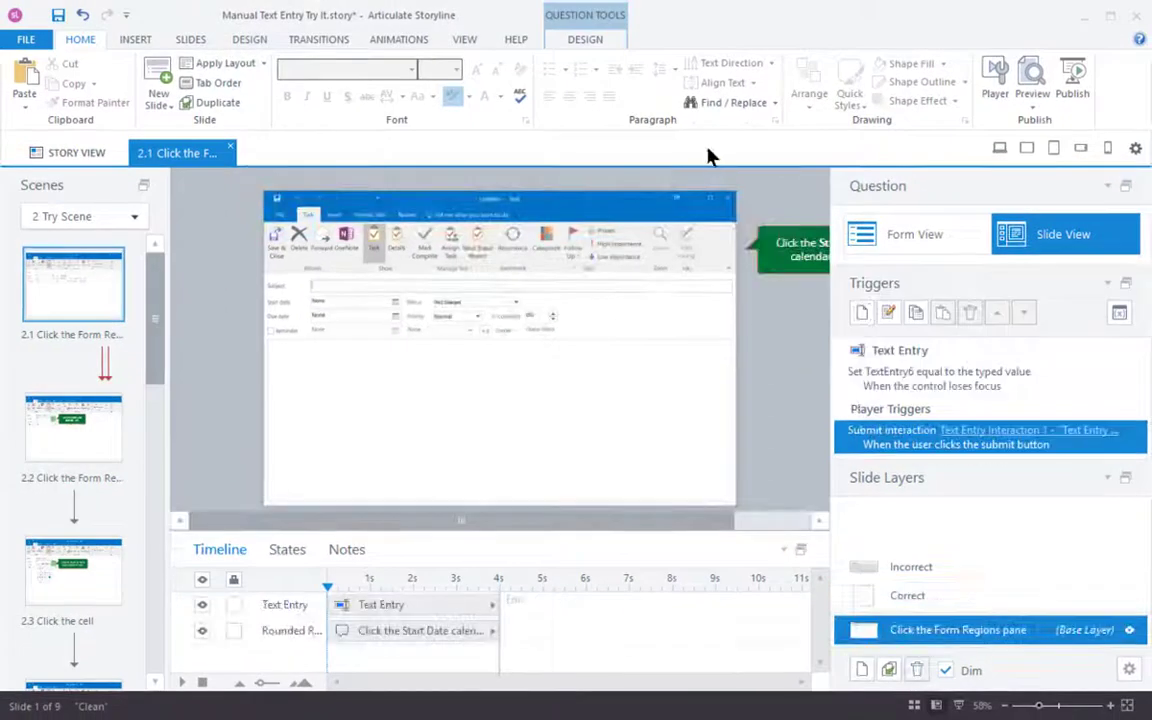
pyautogui.moveTo(795, 230); pyautogui.dragTo(525, 237)
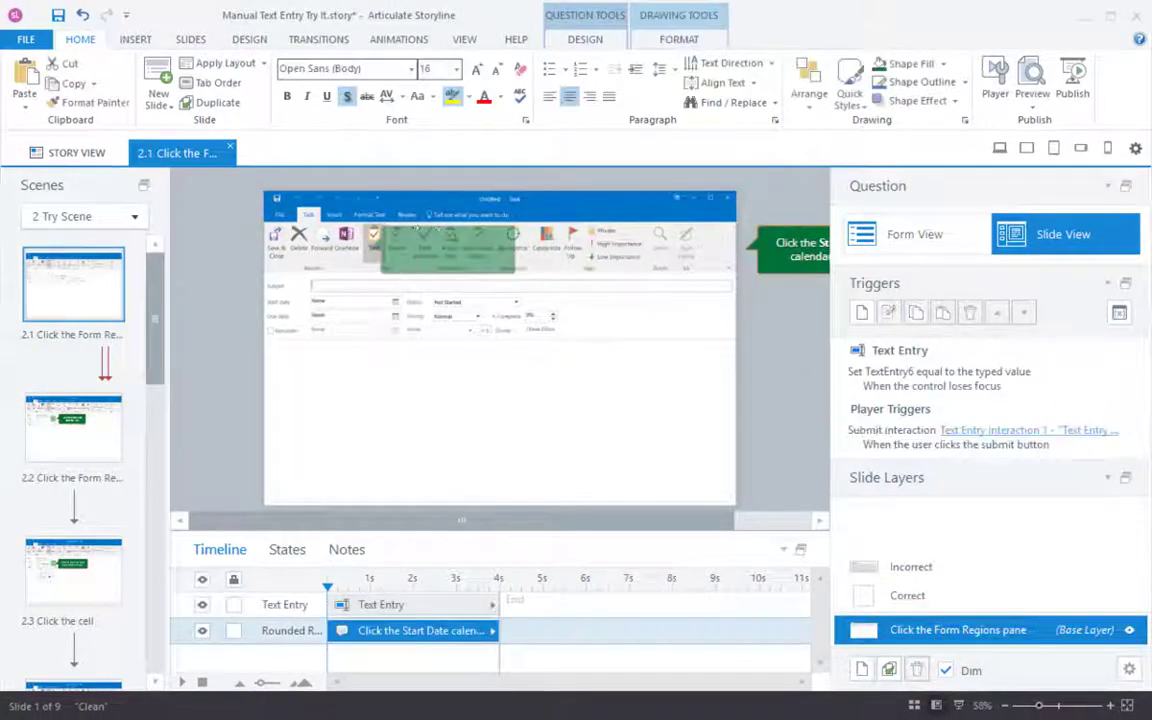
pyautogui.moveTo(448, 247); pyautogui.dragTo(415, 236)
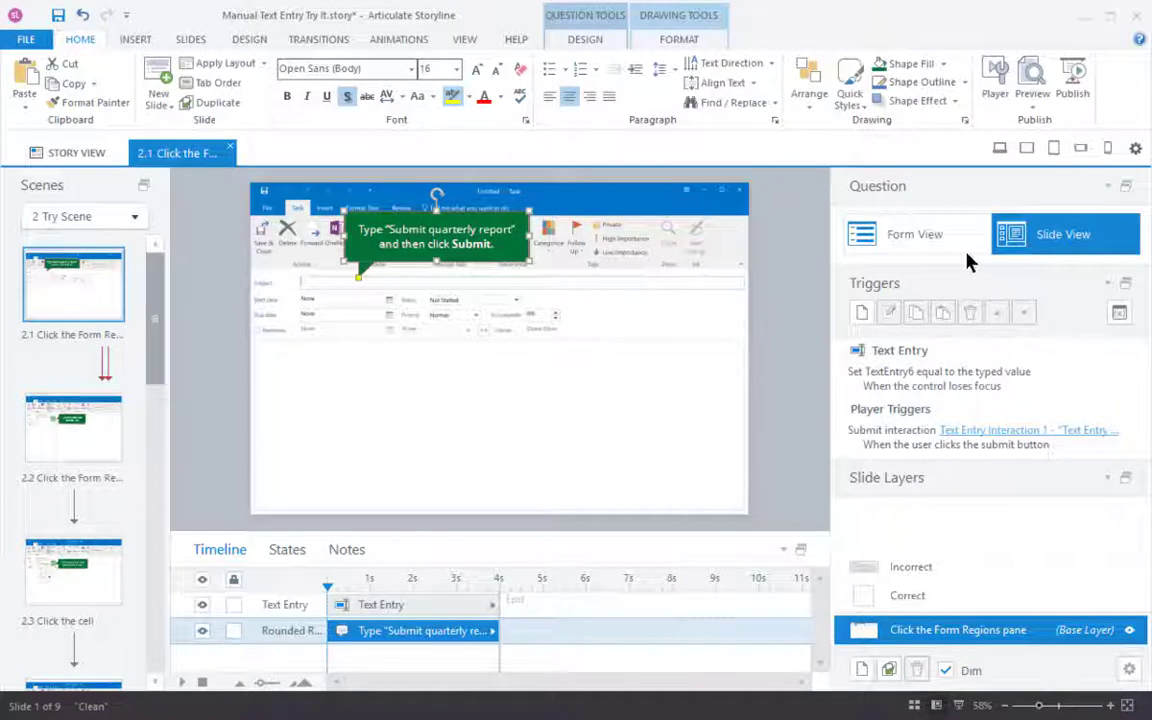
# Preview the scene, submit "Submit quarterly report" as the Subject, and choose the Start Date calendar icon on the following slide
pyautogui.click(1030, 104)
pyautogui.click(995, 144)
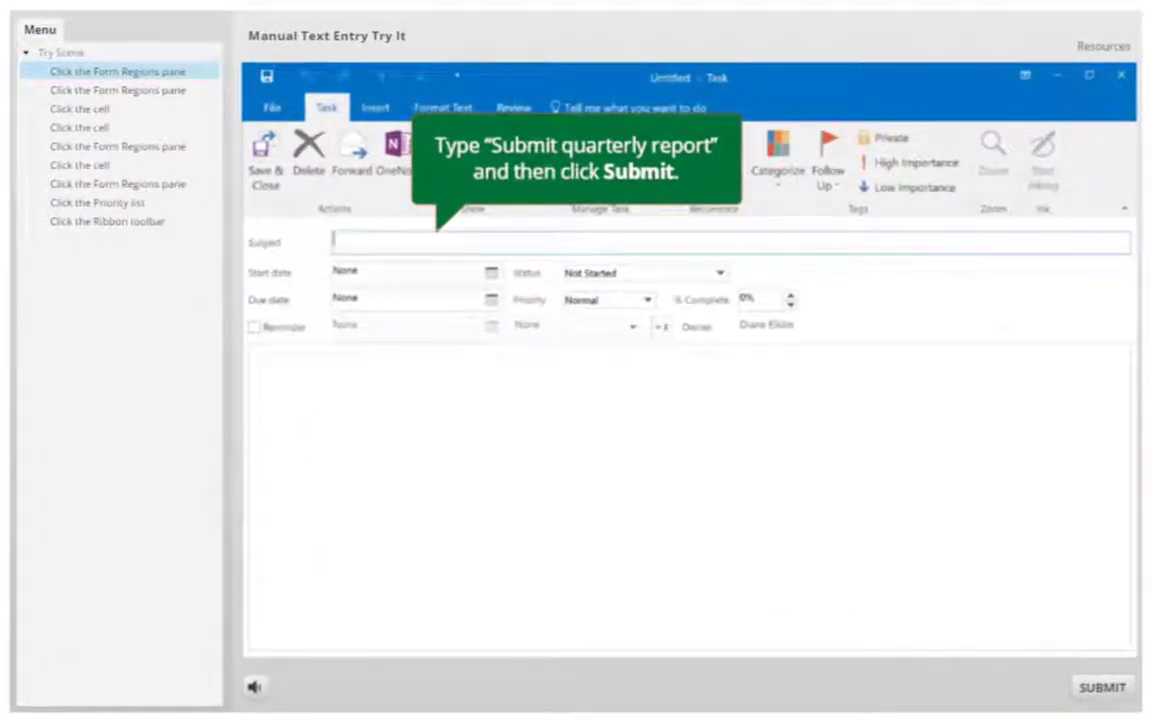
pyautogui.write('Submit quarterly report')
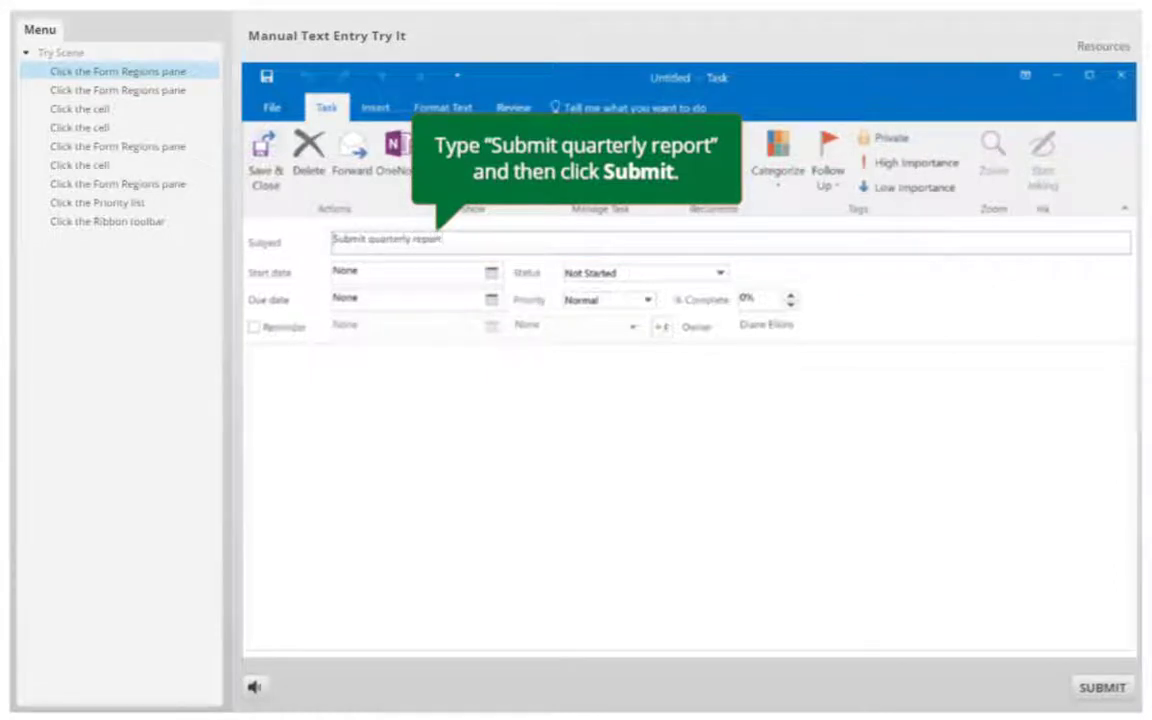
pyautogui.click(1102, 688)
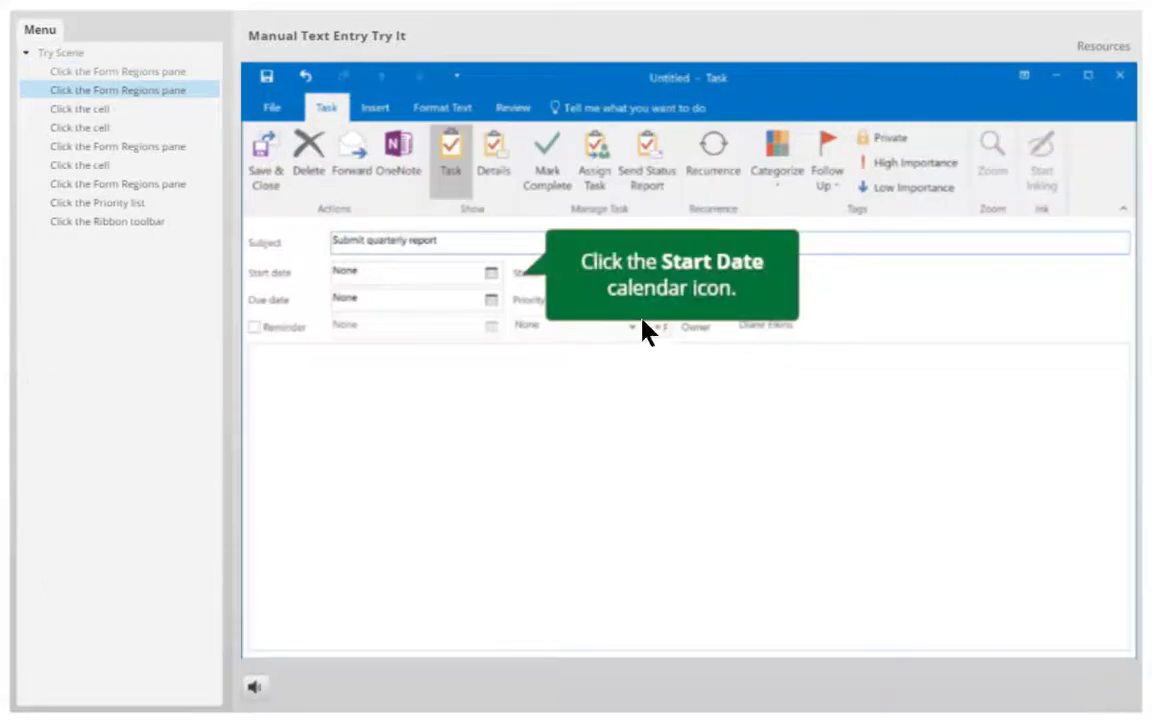
pyautogui.click(491, 273)
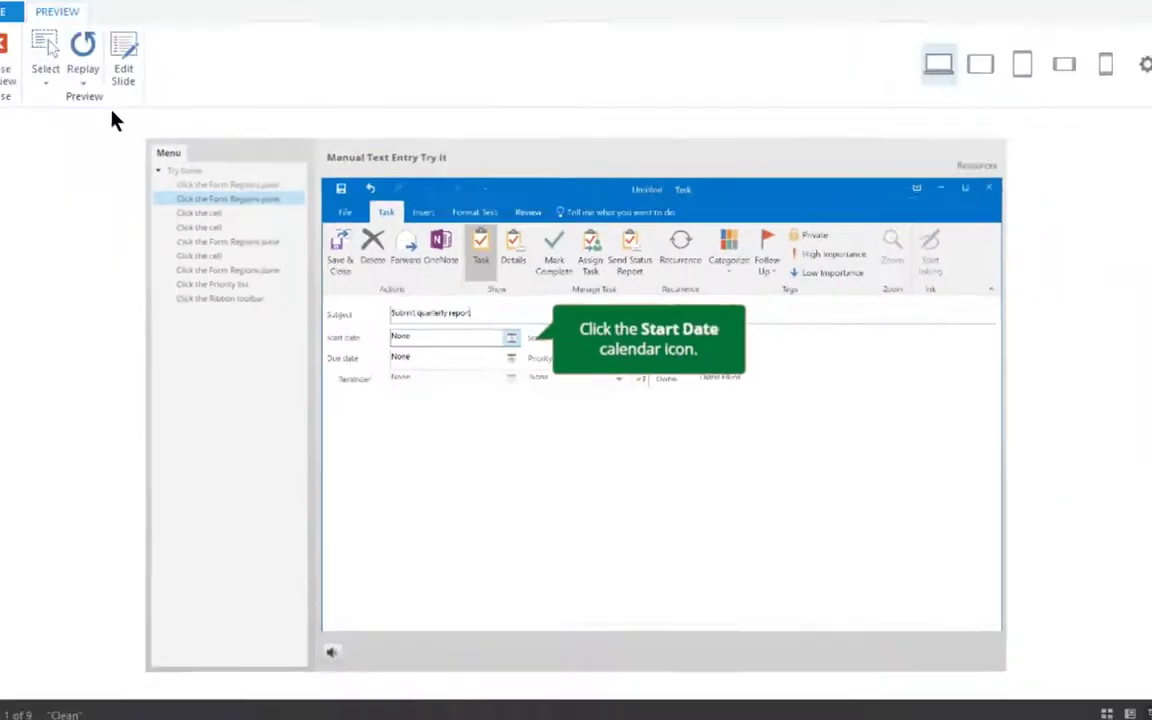